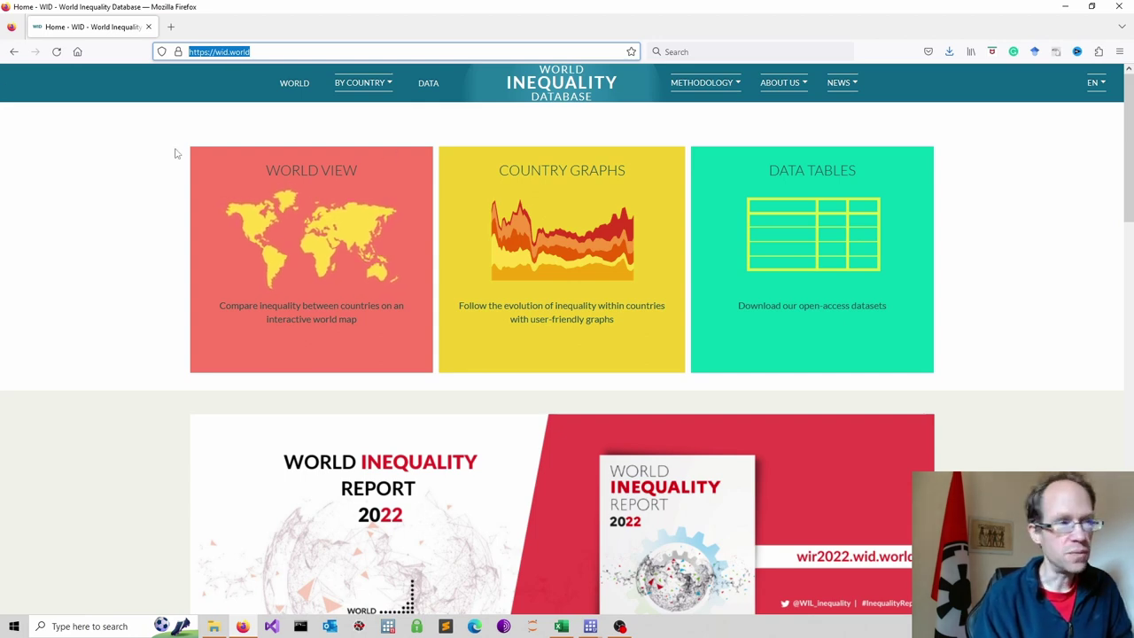
Step: On WID.world's data tables page, select the Top 10% share of pre-tax national income under Key Indicators
left_click(826, 239)
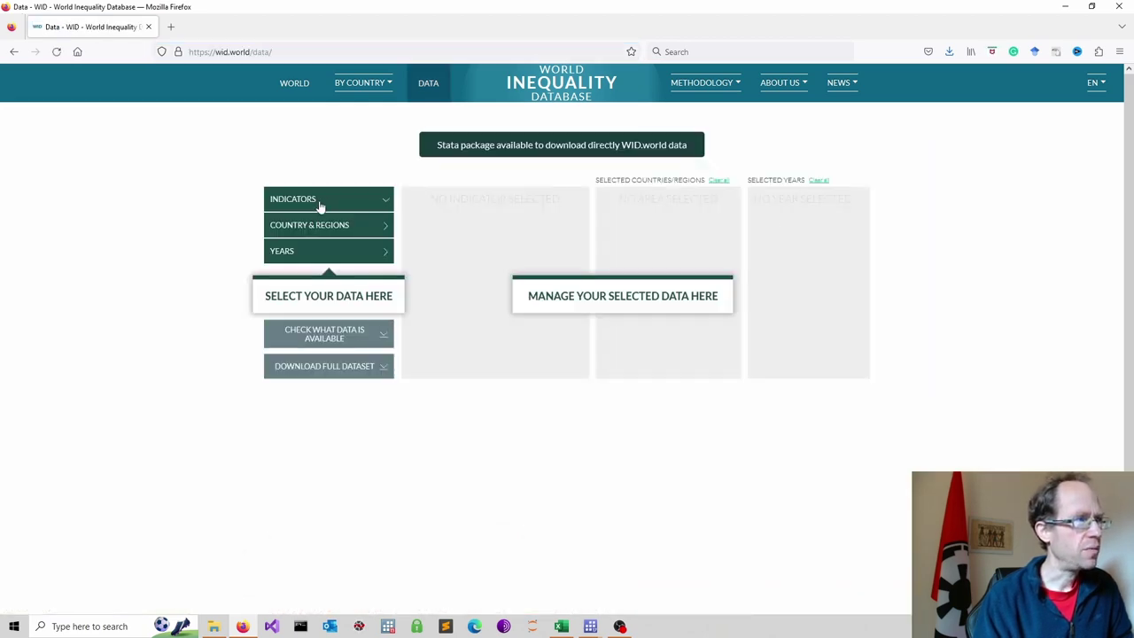
left_click(321, 205)
left_click(310, 266)
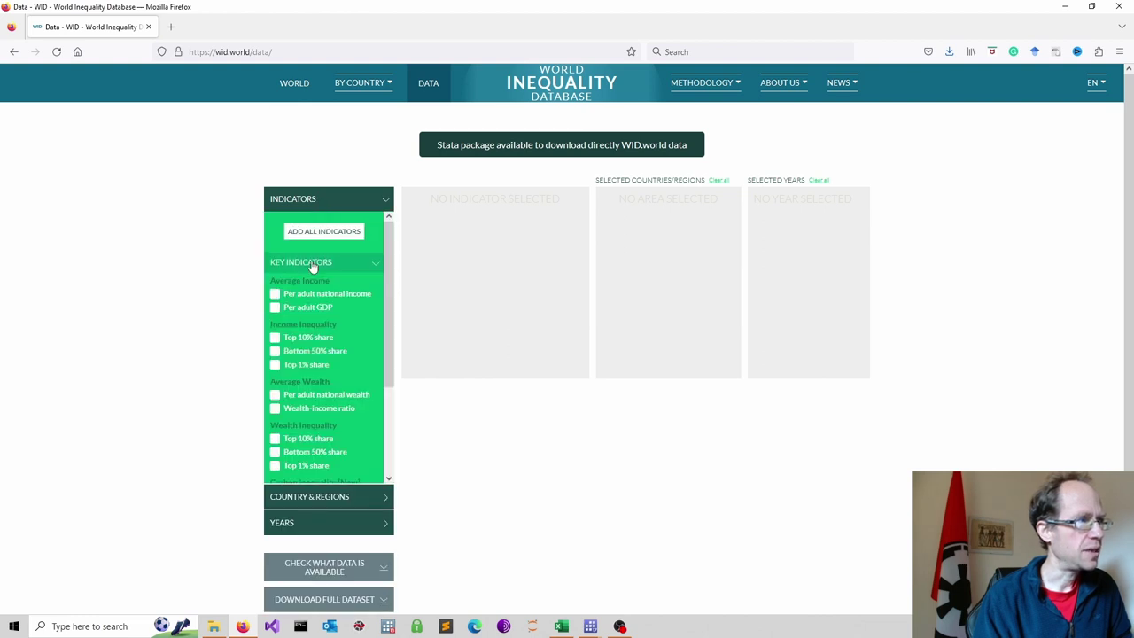
scroll(306, 366, "down", 1)
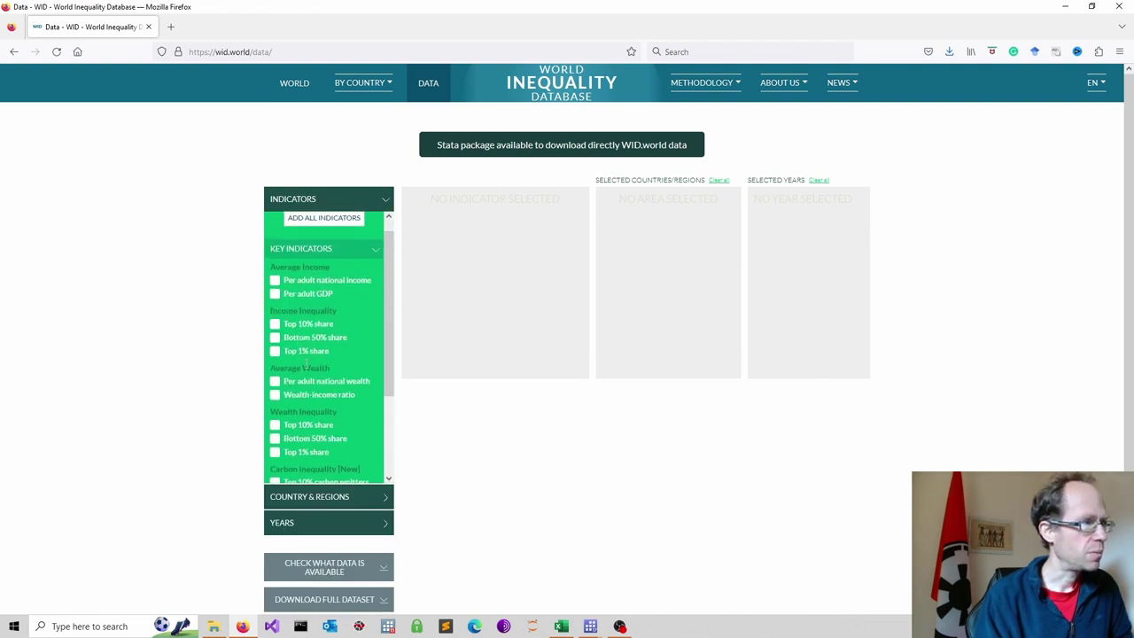
left_click(275, 325)
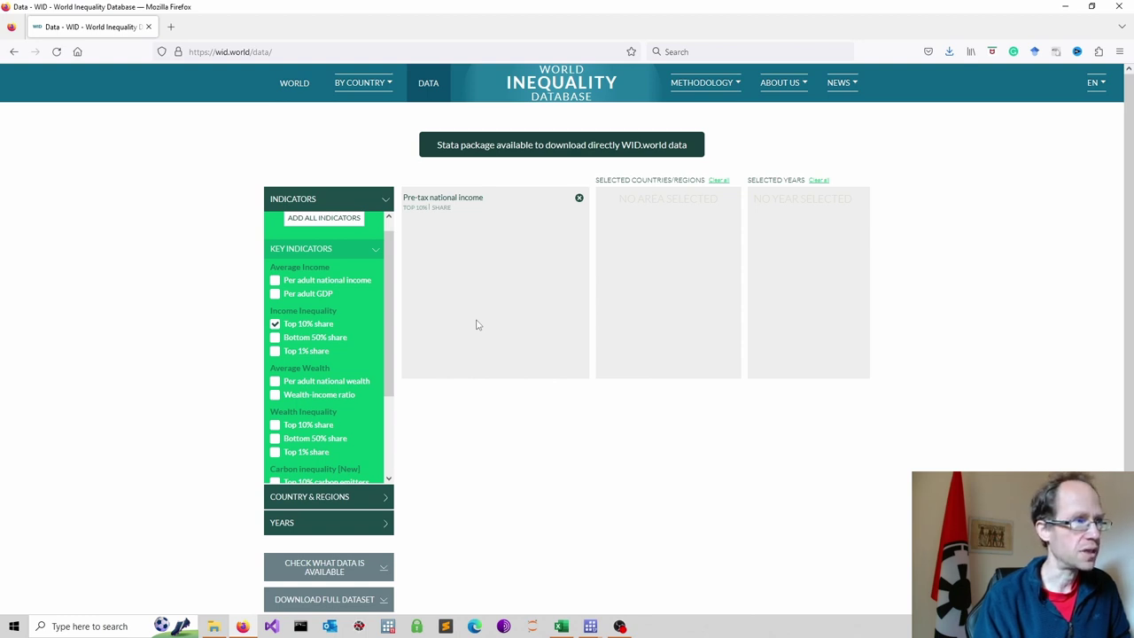
Step: Search the Countries list for 'united' and add United Kingdom to the selected countries
left_click(315, 502)
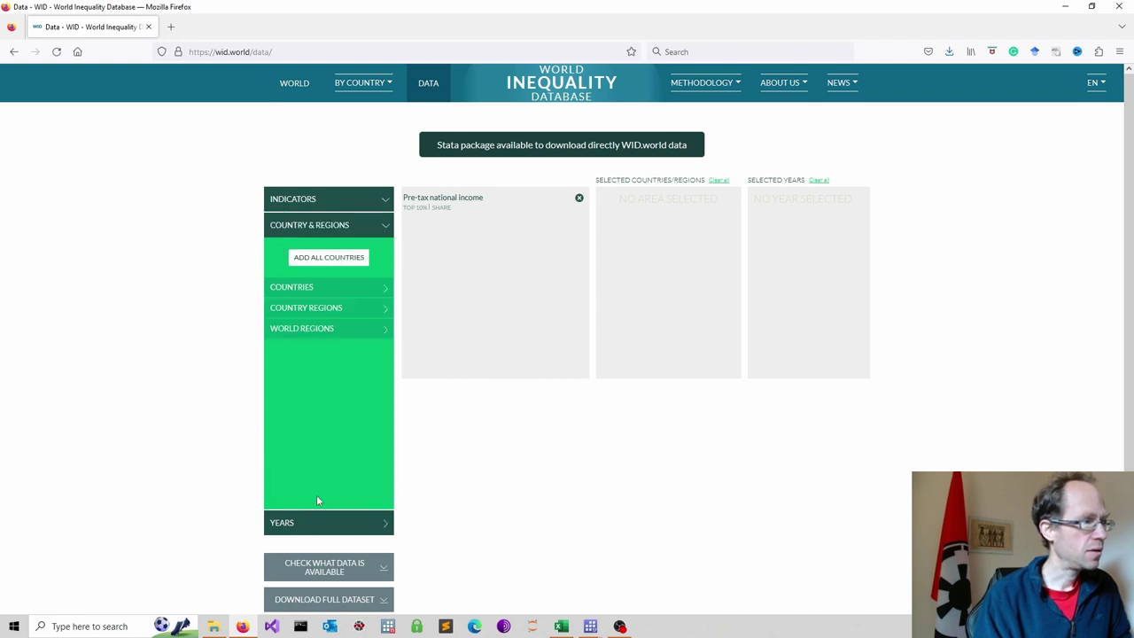
left_click(315, 289)
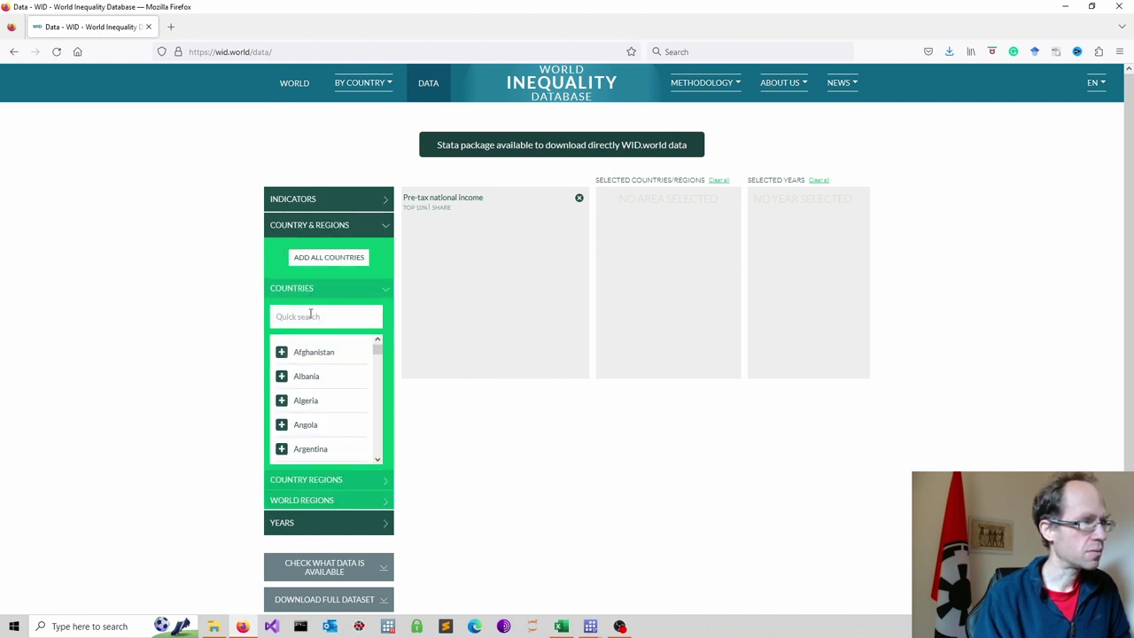
left_click(306, 316)
type("united")
left_click(281, 377)
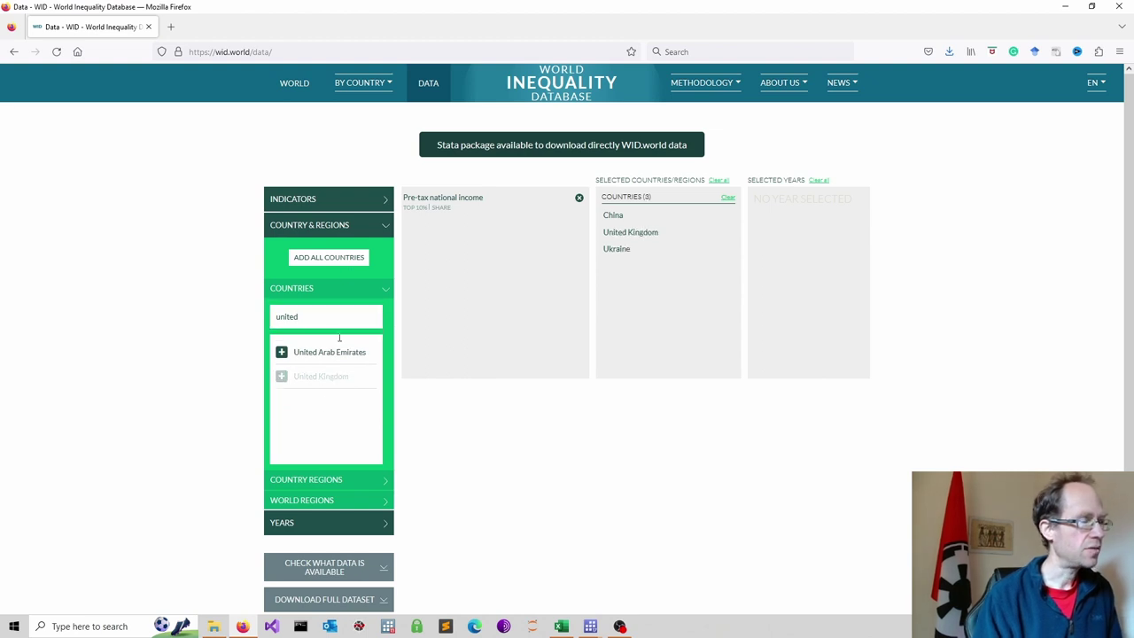
Step: Set the year range from 1820 to 2021 and add it to the request
scroll(329, 455, "down", 2)
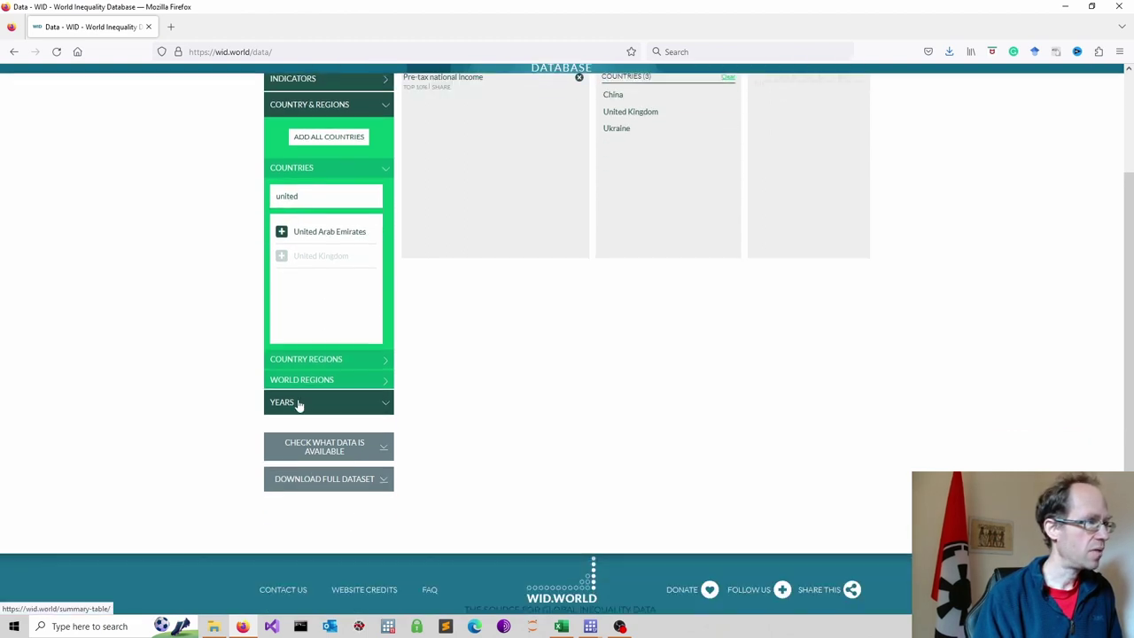
left_click(298, 405)
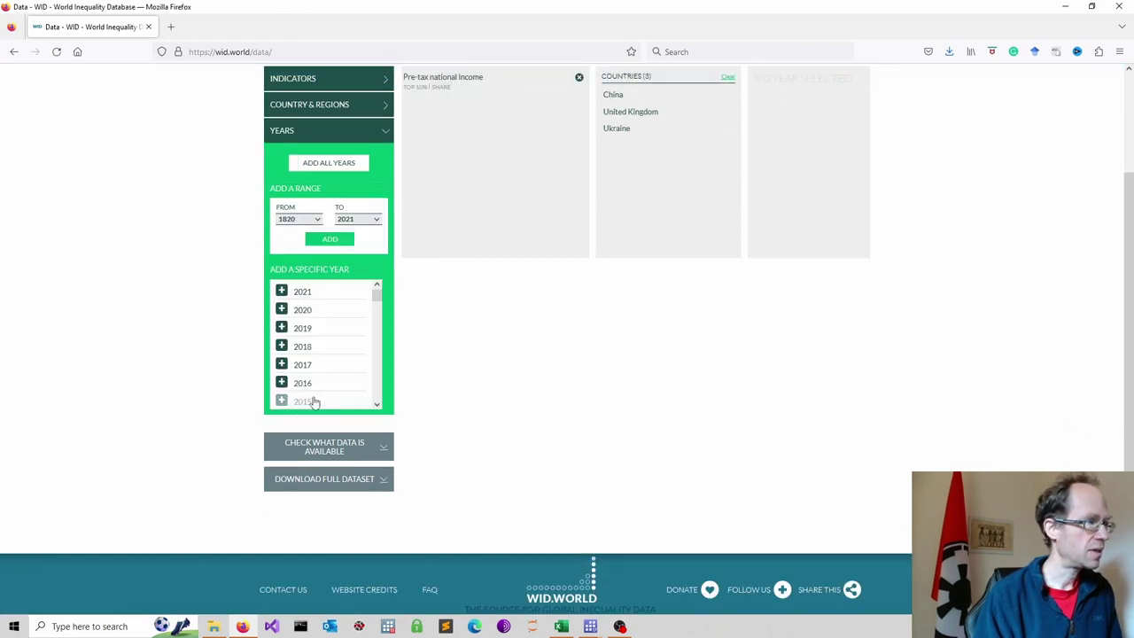
left_click(292, 219)
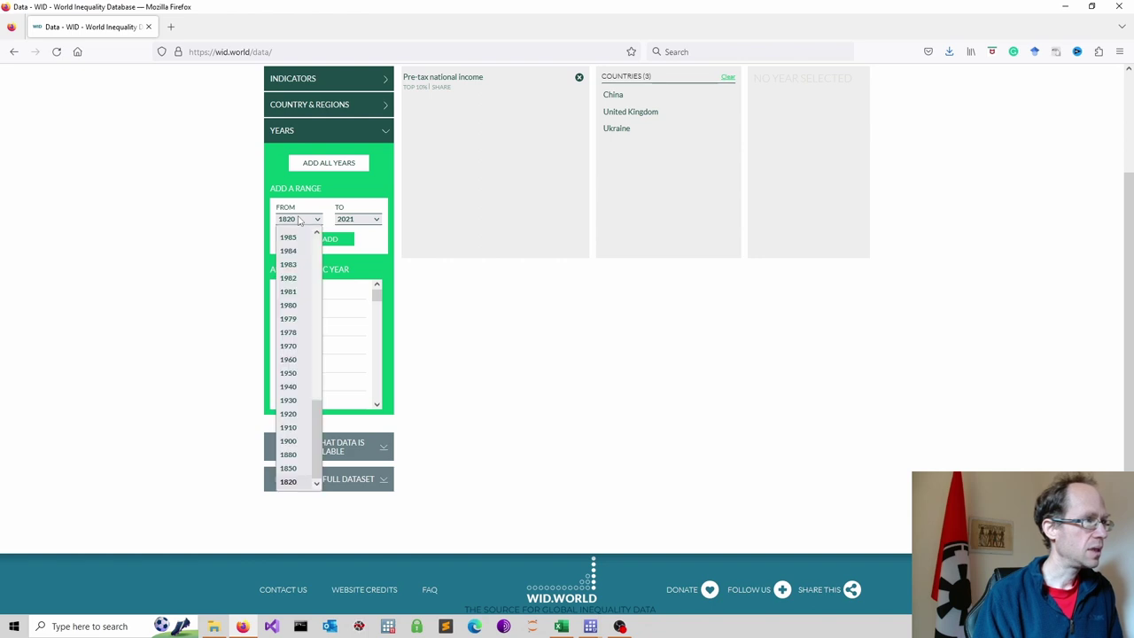
left_click(289, 481)
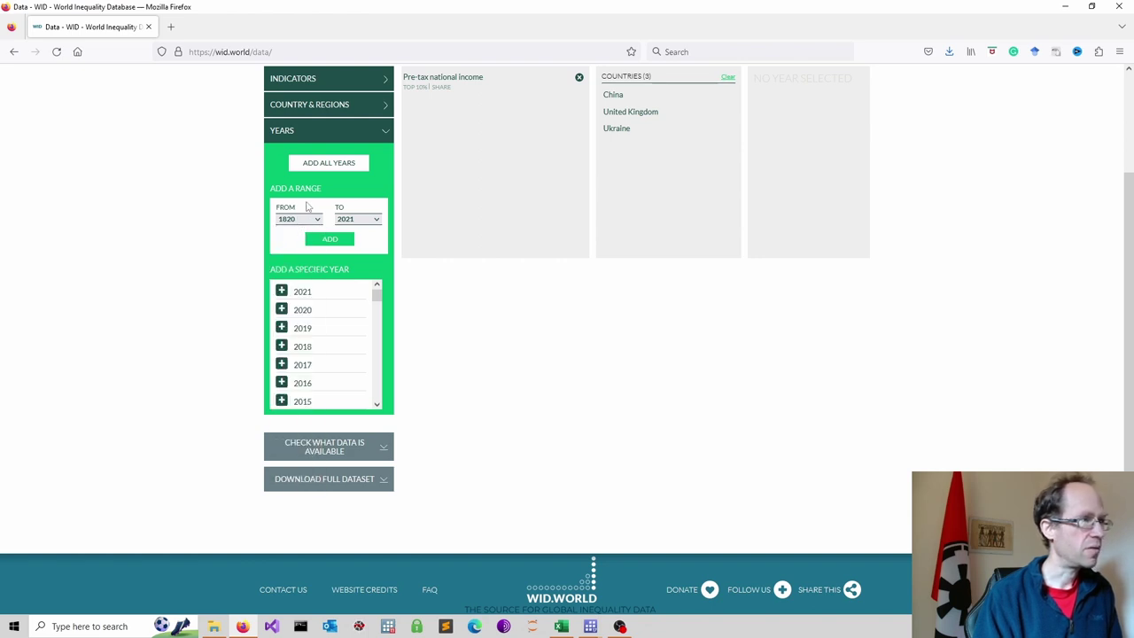
scroll(300, 210, "up", 3)
left_click(363, 340)
left_click(360, 359)
left_click(342, 360)
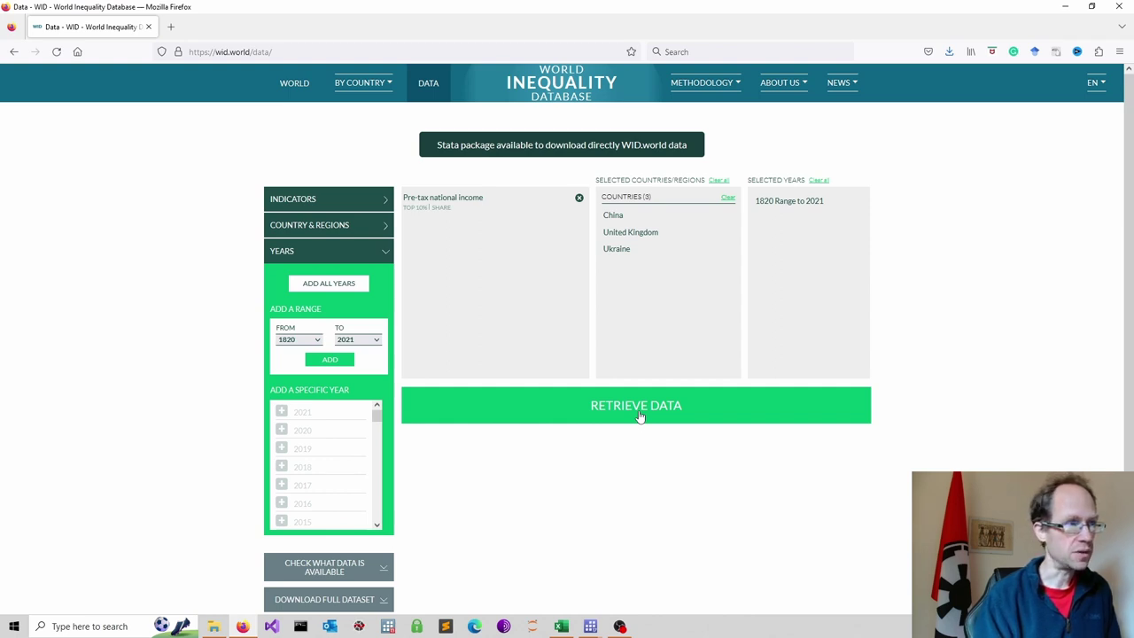
Step: Retrieve the data to display the p90p100 top 10% share table by year and country
left_click(640, 415)
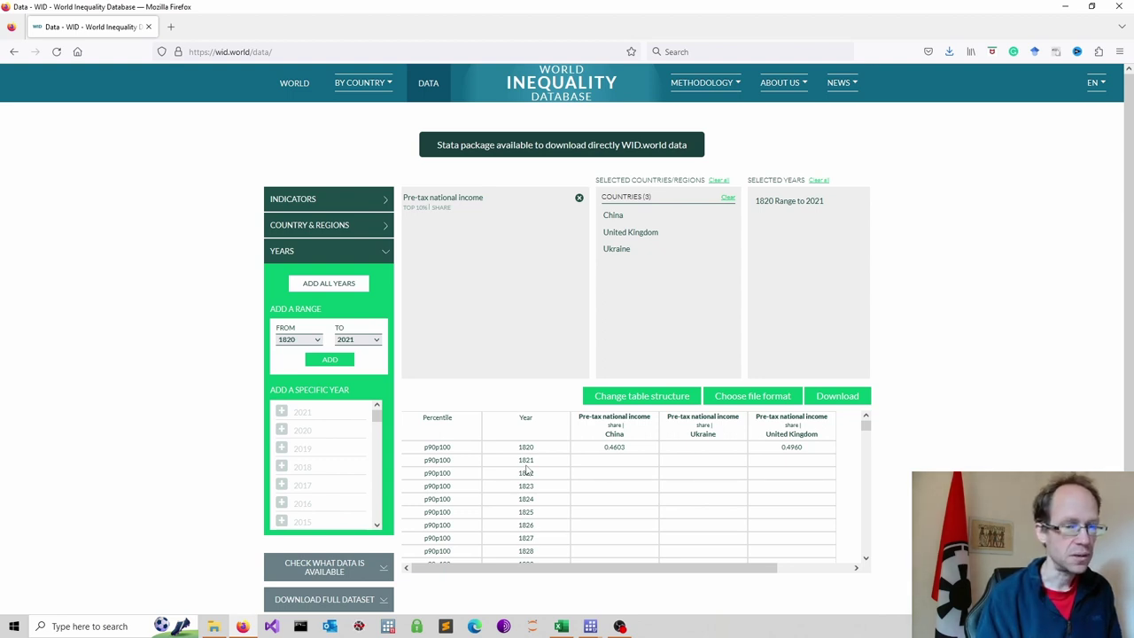
Step: After previewing other layouts, keep the countries-as-columns table structure
left_click(679, 393)
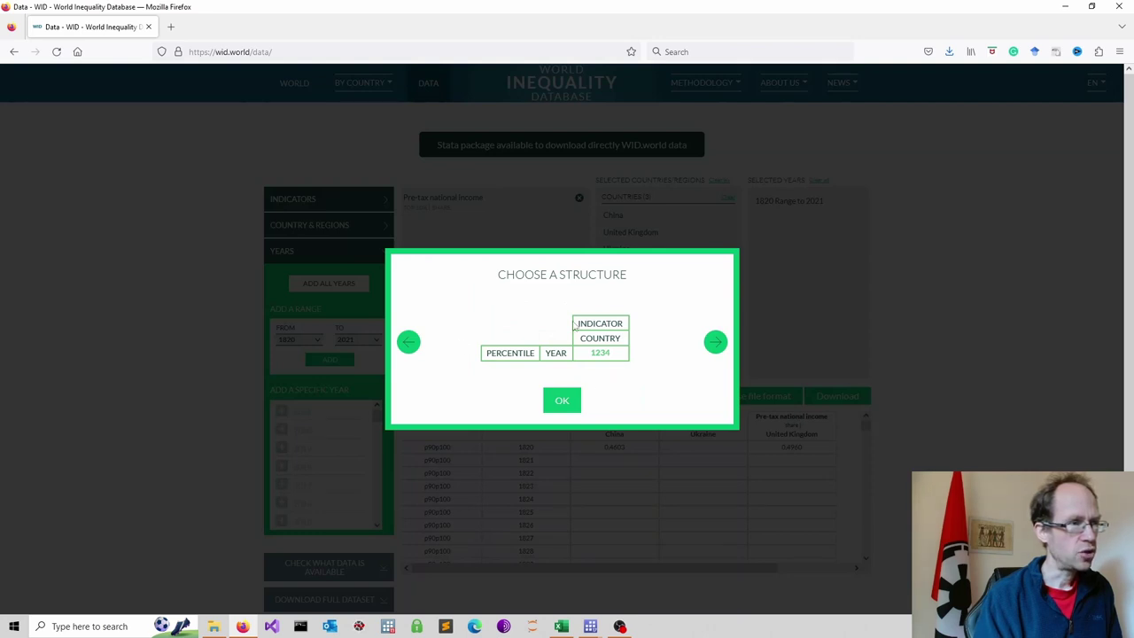
left_click(715, 343)
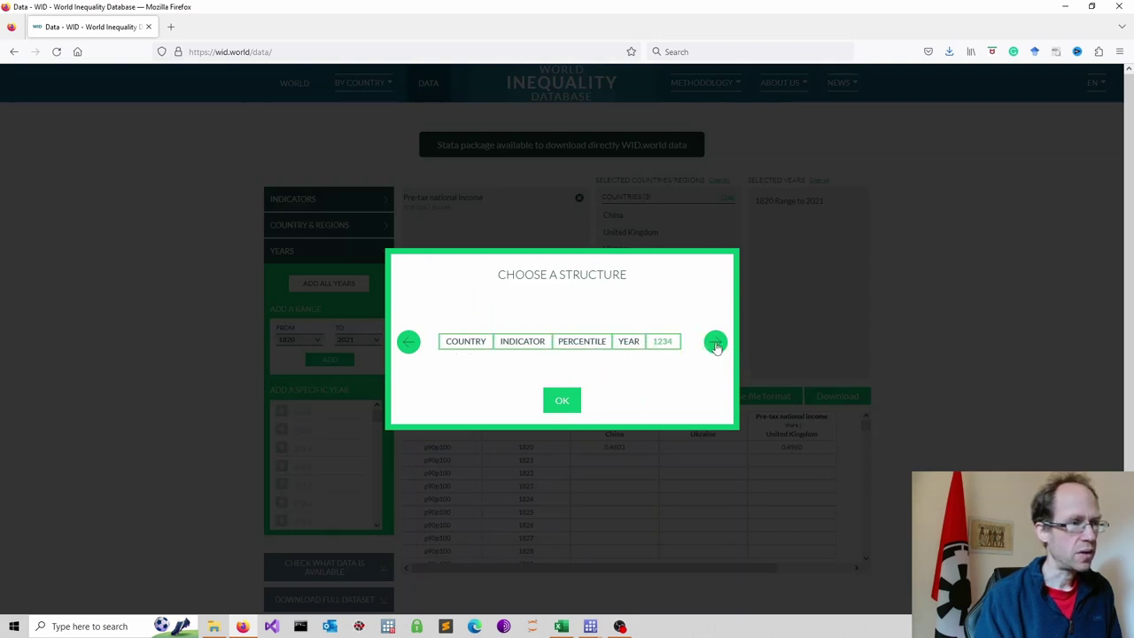
left_click(715, 344)
left_click(407, 345)
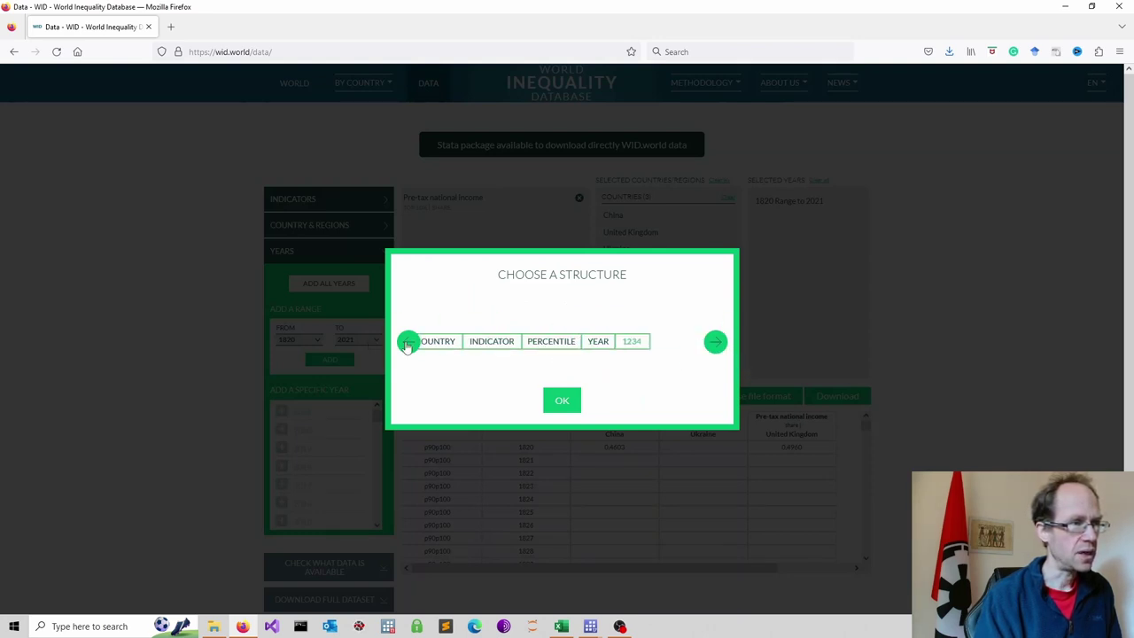
left_click(407, 345)
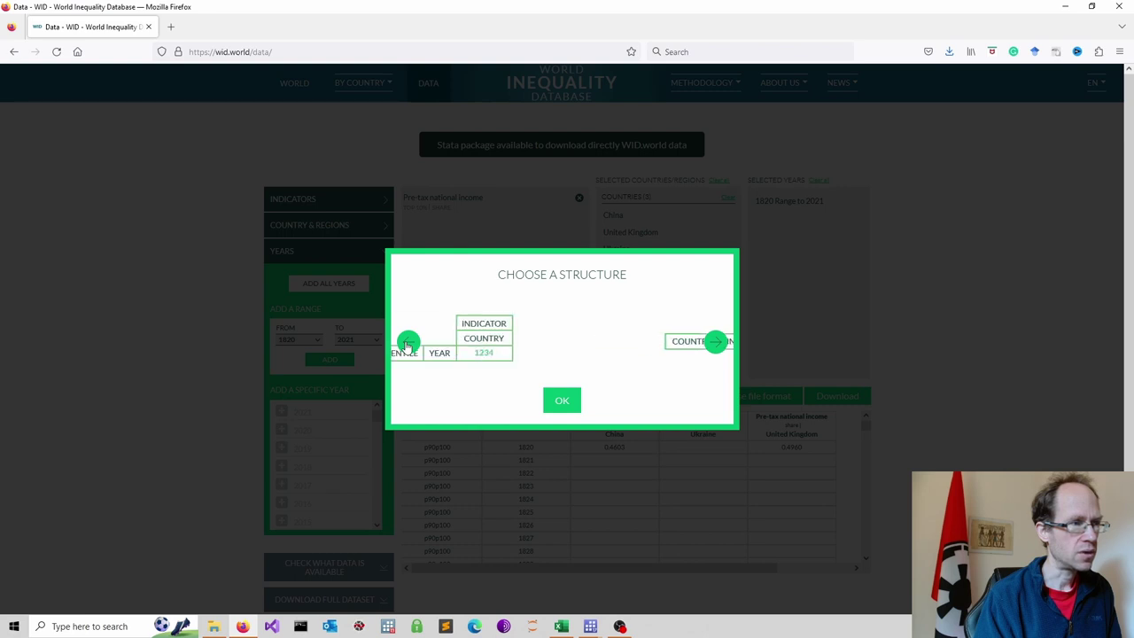
left_click(561, 400)
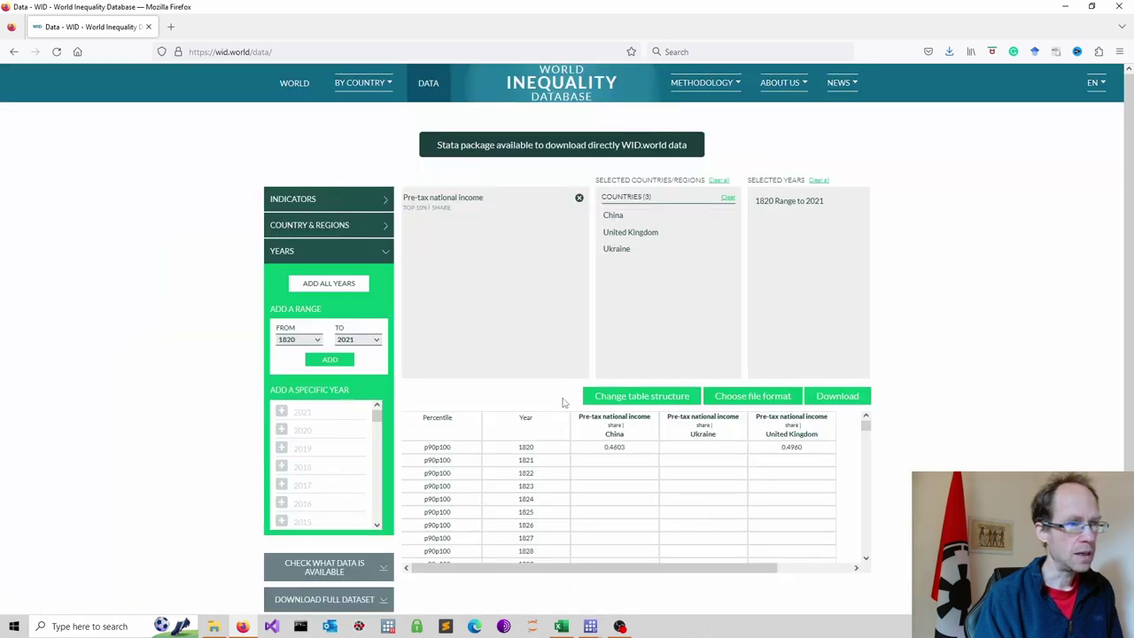
Step: Set the file format to XLSX, cancel saving the download, and switch to Excel's Data_import workbook
left_click(750, 397)
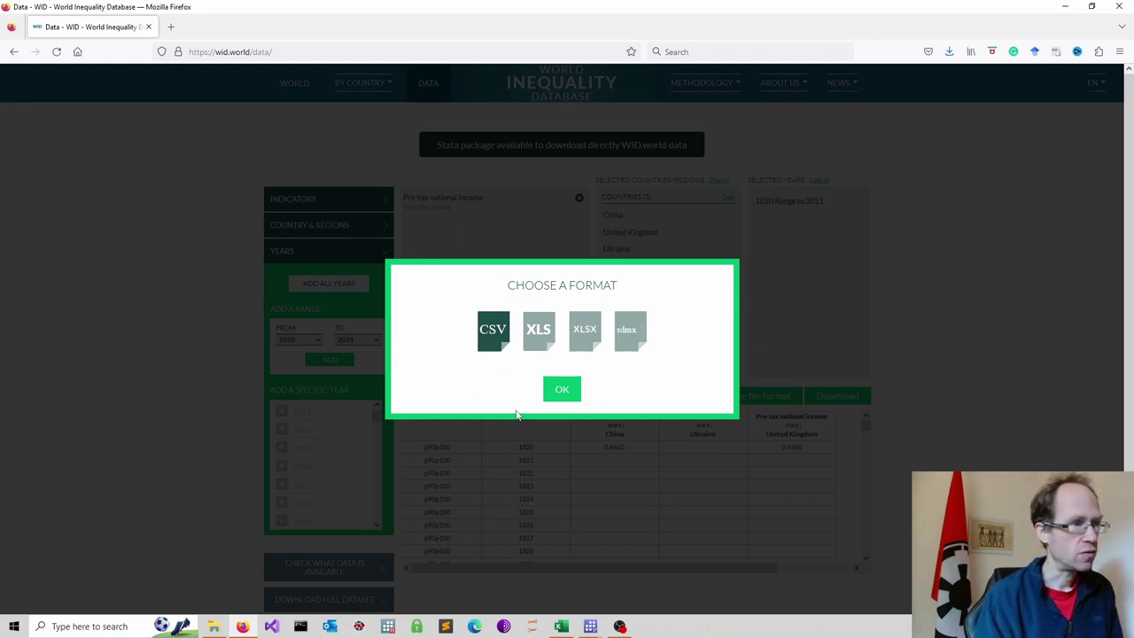
left_click(588, 331)
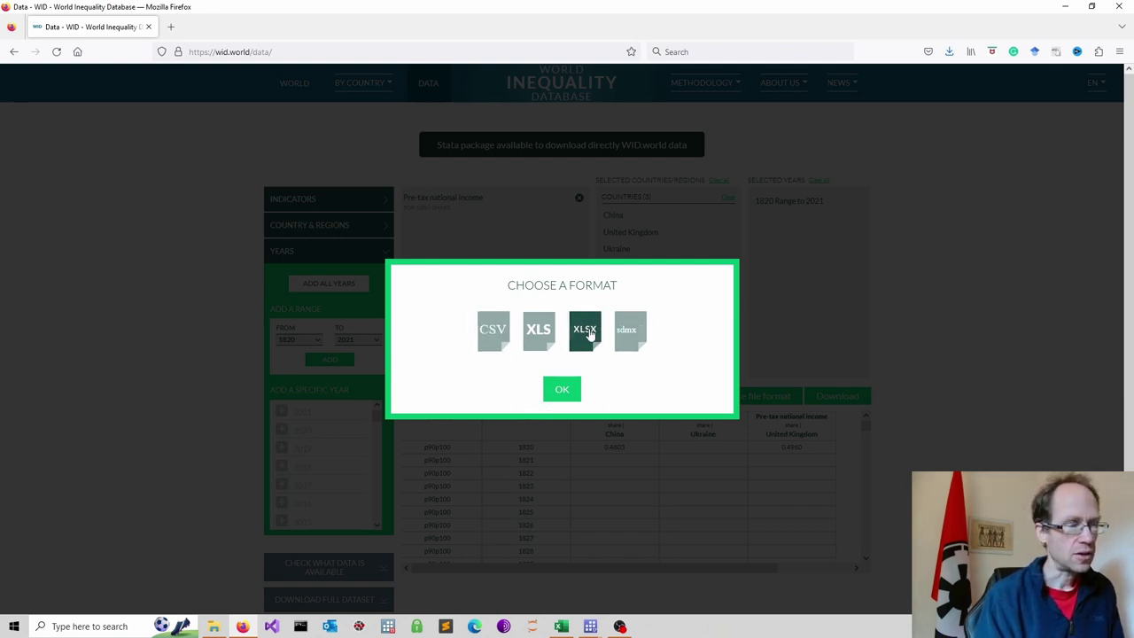
left_click(561, 395)
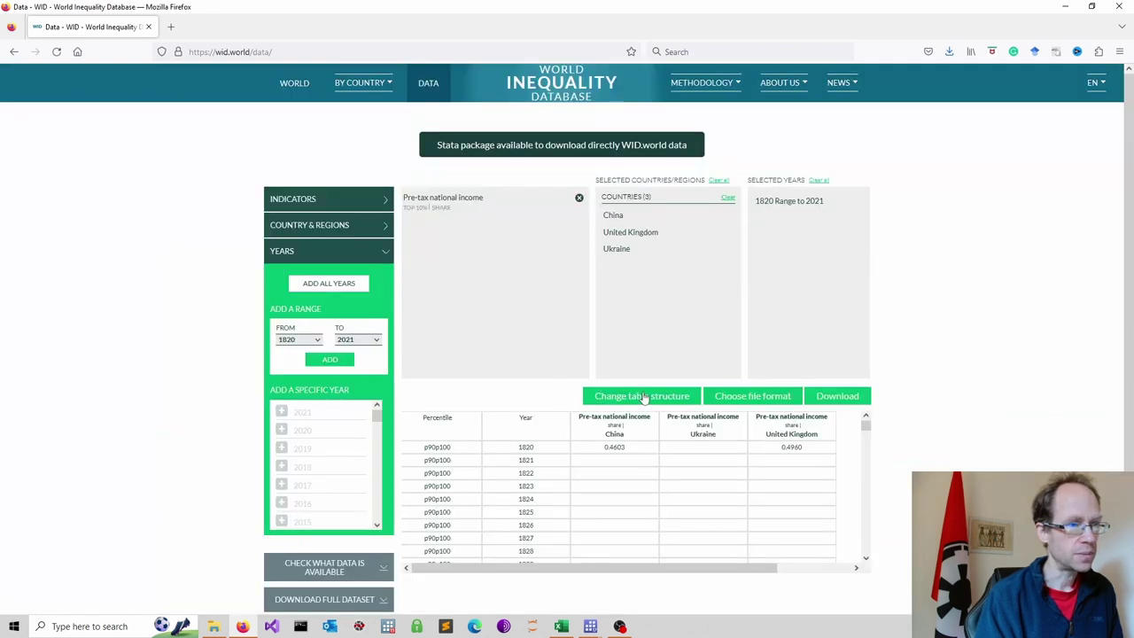
left_click(829, 399)
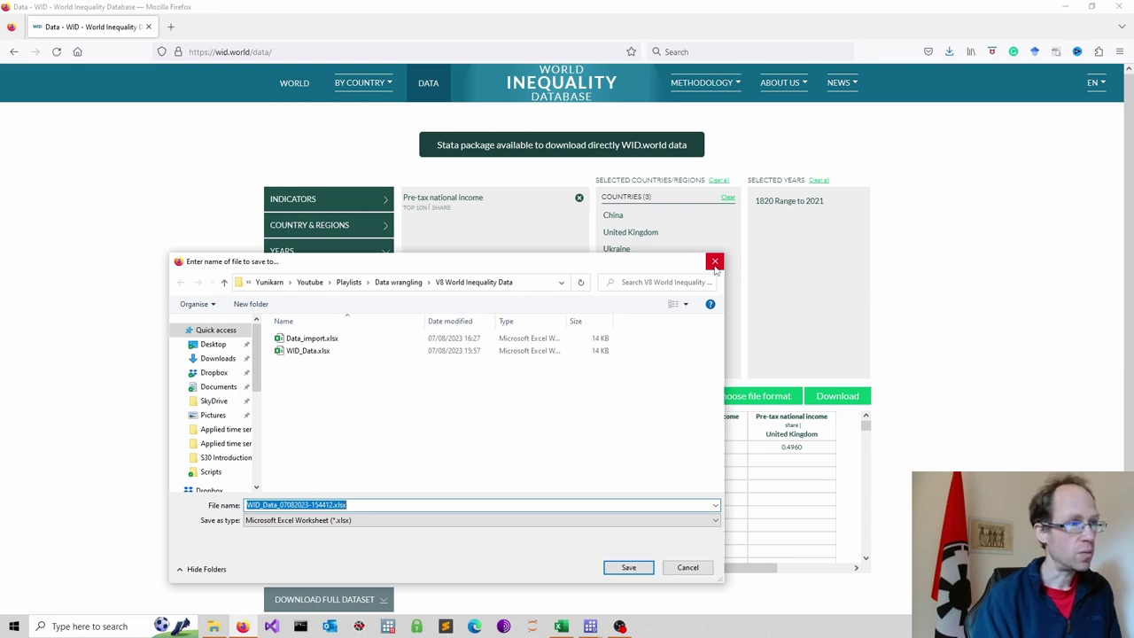
left_click(715, 265)
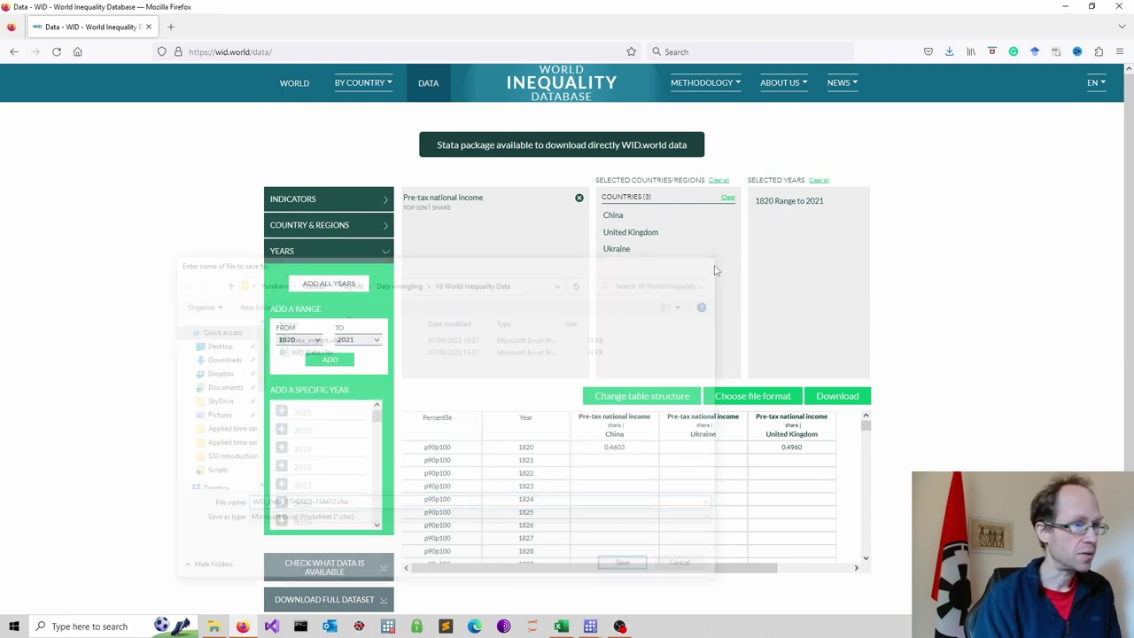
key("alt+Tab")
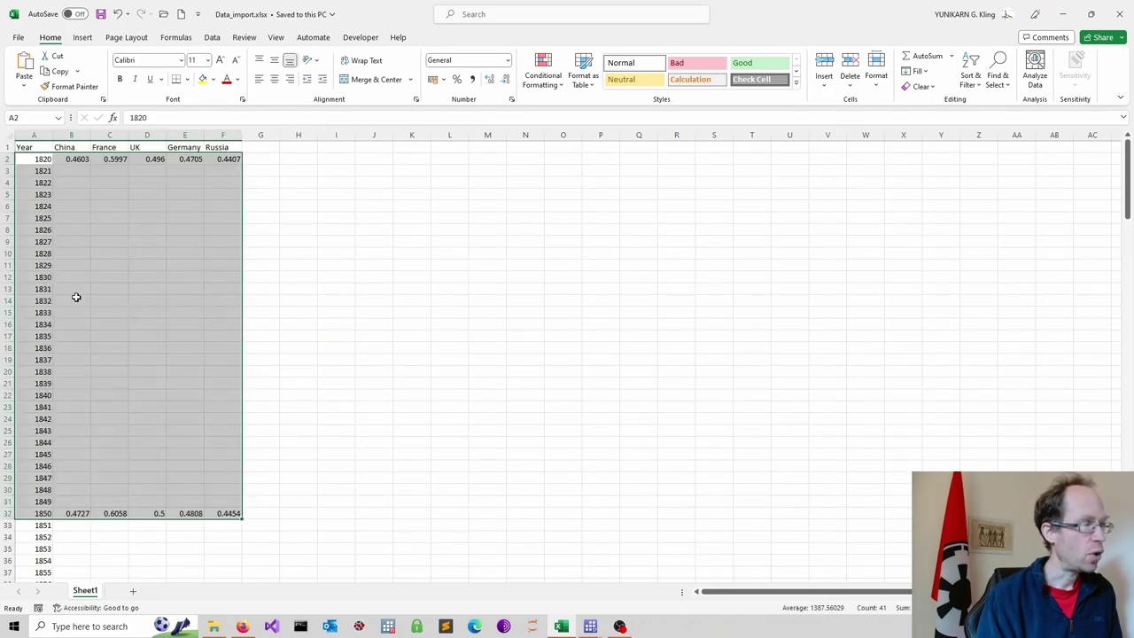
left_click(67, 183)
scroll(79, 311, "down", 6)
scroll(79, 309, "down", 5)
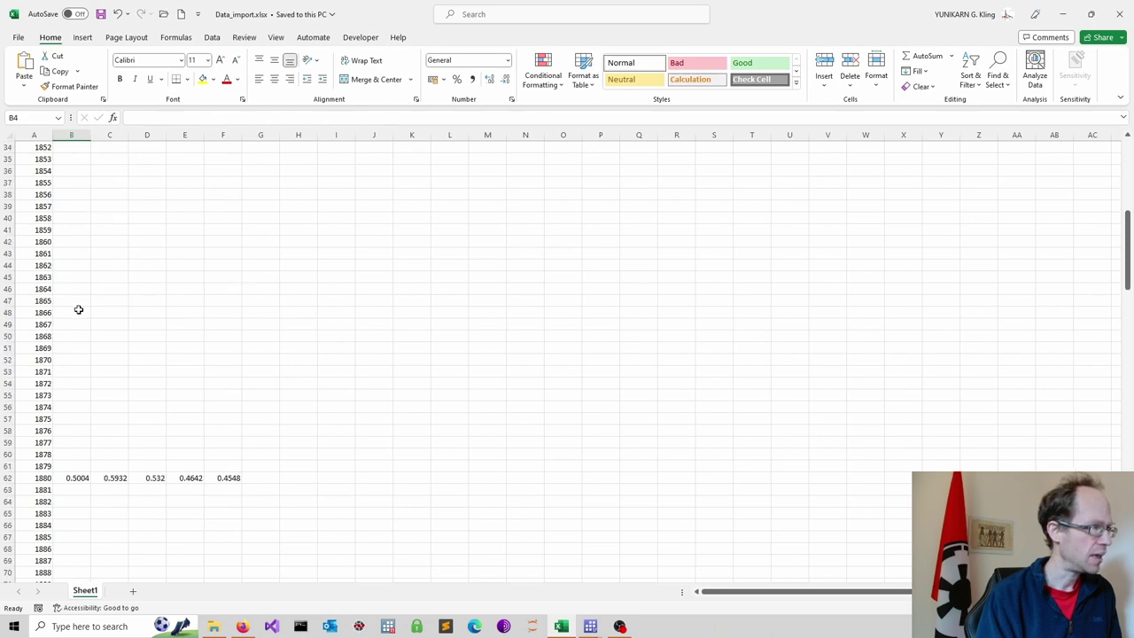
scroll(79, 309, "down", 5)
scroll(78, 308, "down", 6)
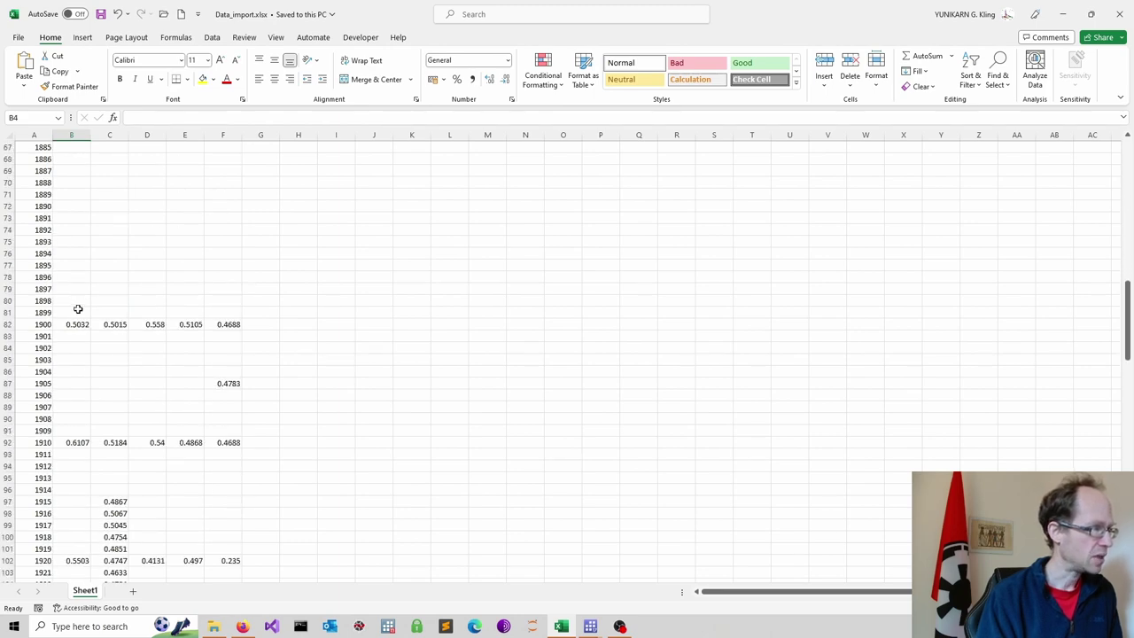
scroll(78, 309, "down", 5)
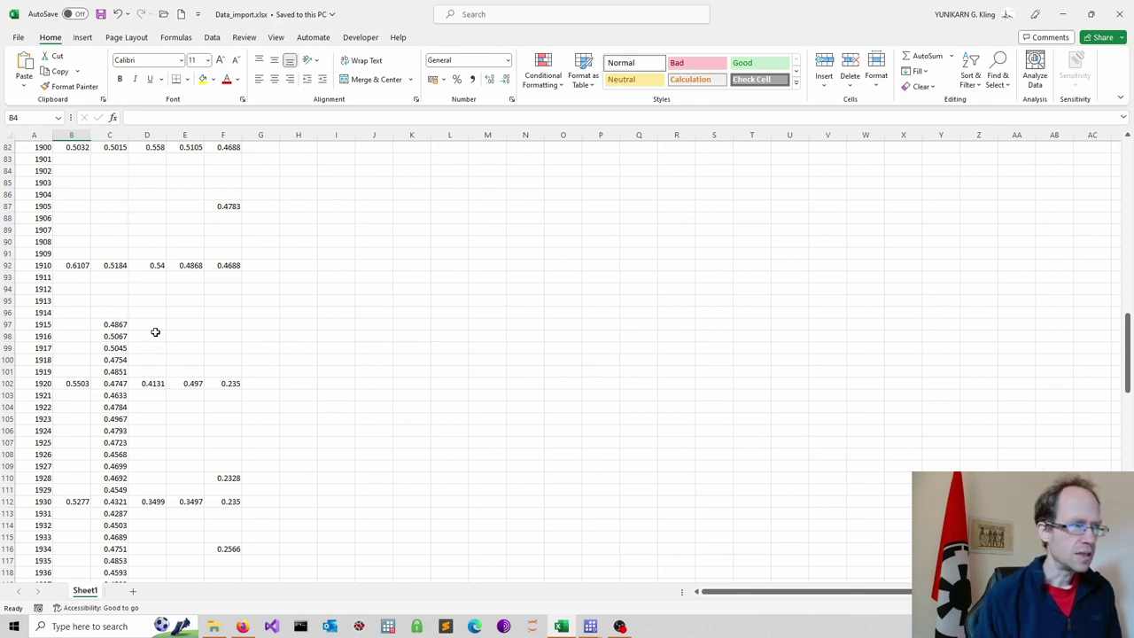
Step: Scroll through the yearly top-10% share rows in the Excel sheet
scroll(155, 331, "up", 15)
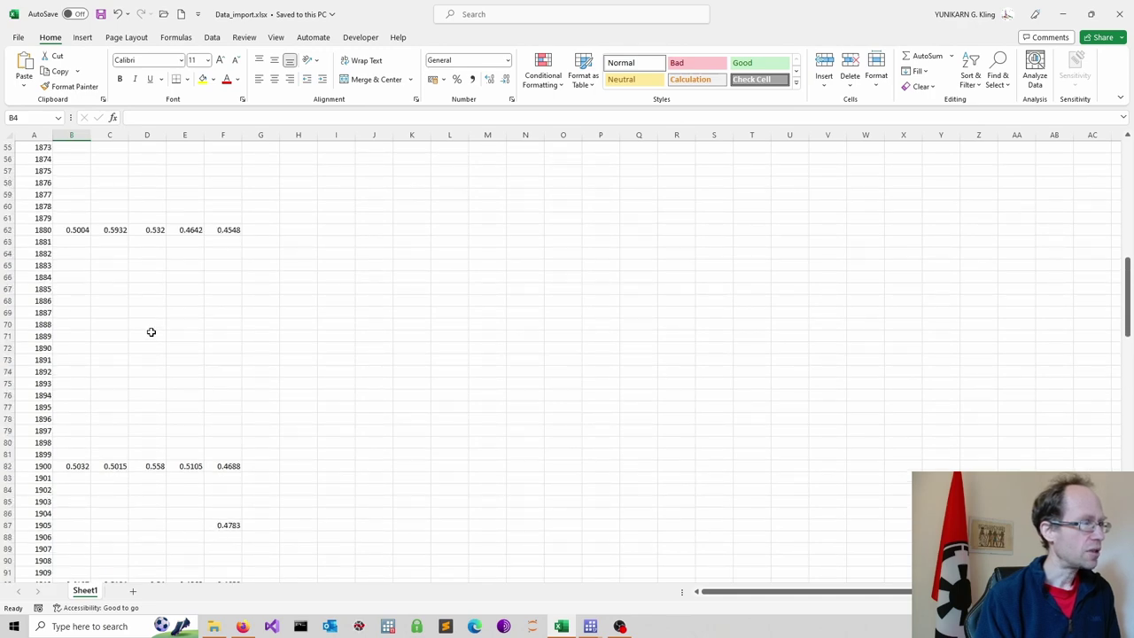
scroll(152, 331, "down", 14)
scroll(151, 331, "down", 18)
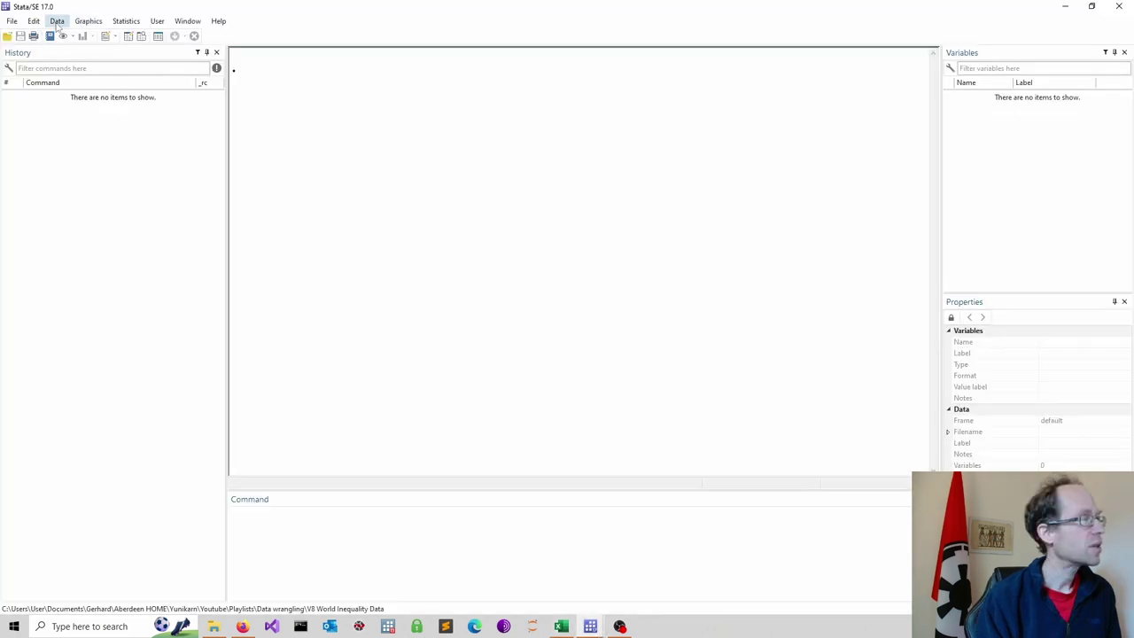
Step: Open an empty Stata Data Editor and copy the Excel table A1:F203
left_click(56, 20)
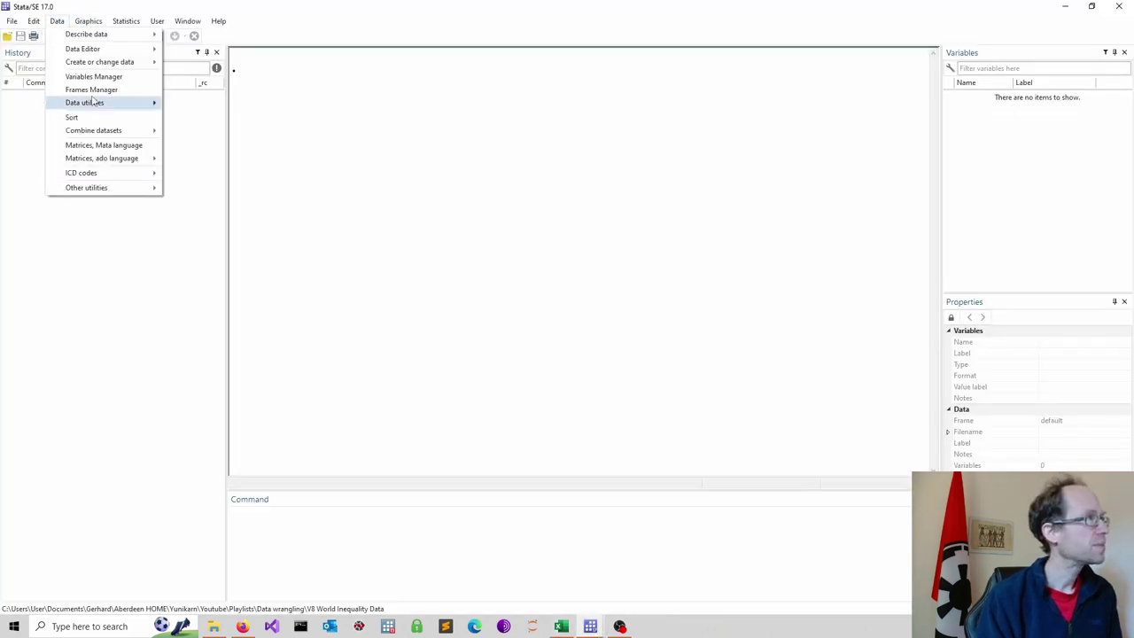
mouse_move(95, 50)
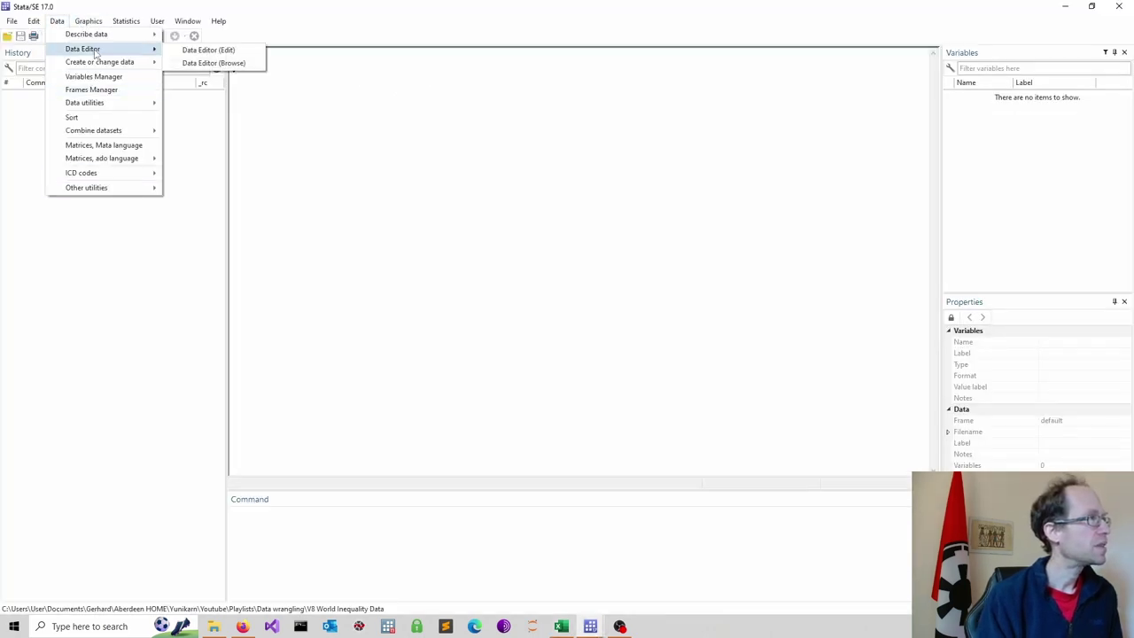
left_click(194, 52)
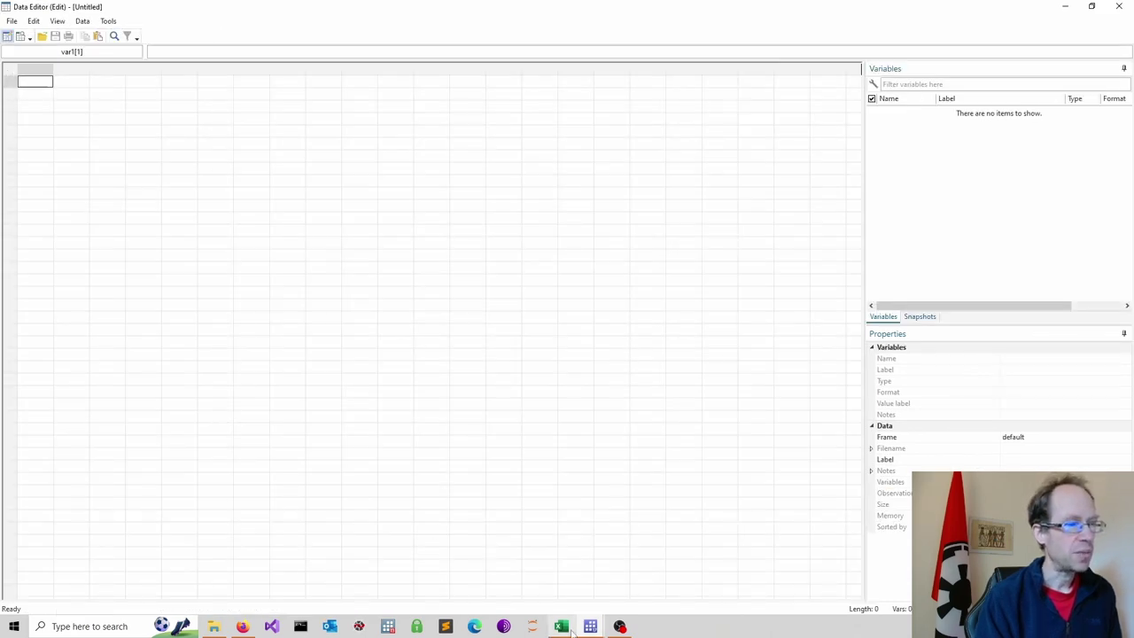
left_click(561, 626)
scroll(80, 241, "up", 20)
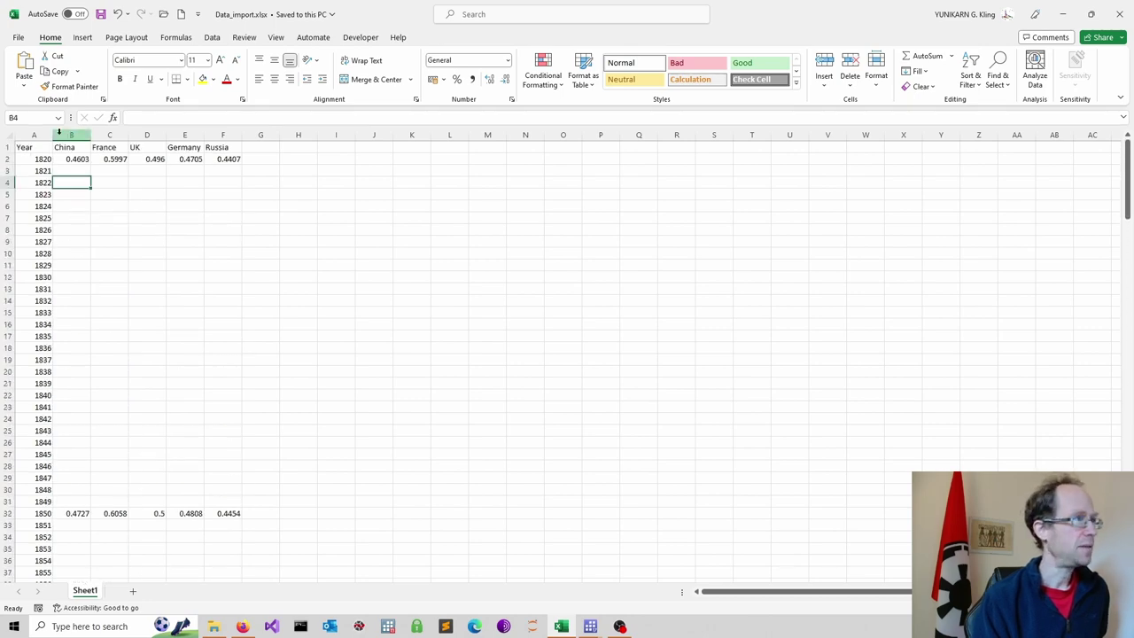
left_click_drag(28, 149, 224, 247)
key("ctrl+shift+Down")
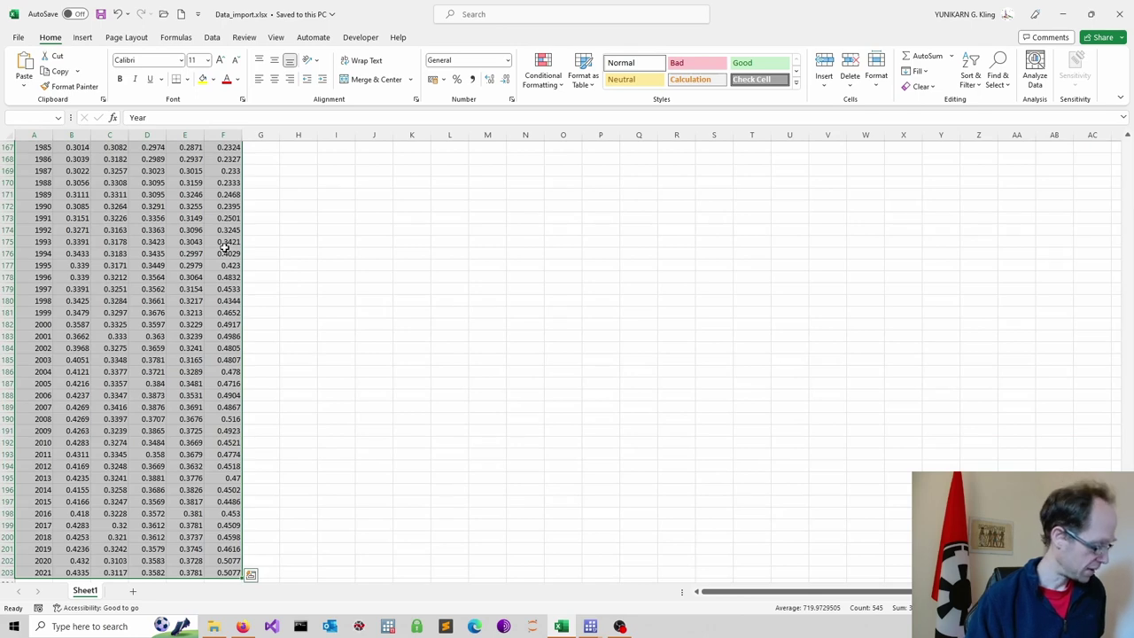
key("ctrl+c")
Step: Paste the table into the Data Editor with the first row as variable names
left_click(590, 626)
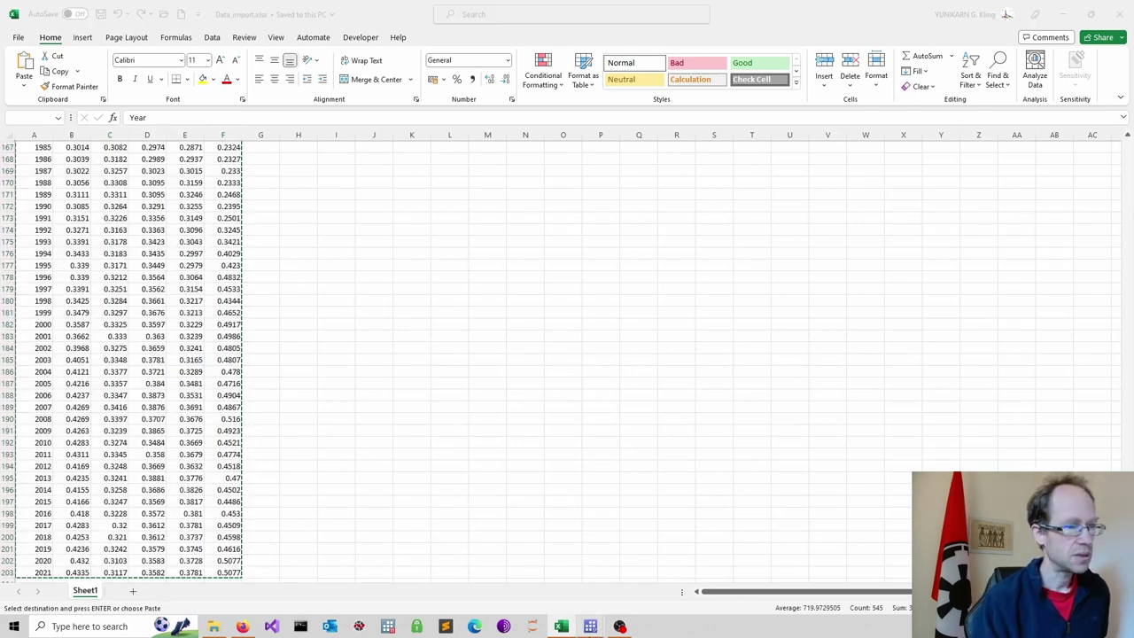
left_click(722, 567)
key("ctrl+v")
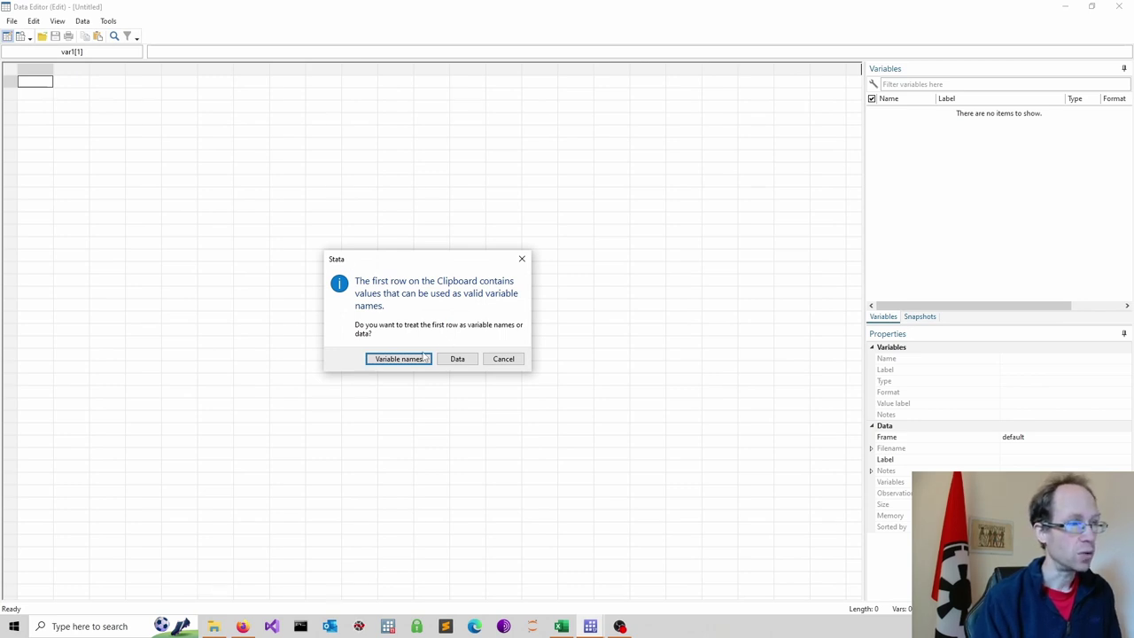
left_click(420, 357)
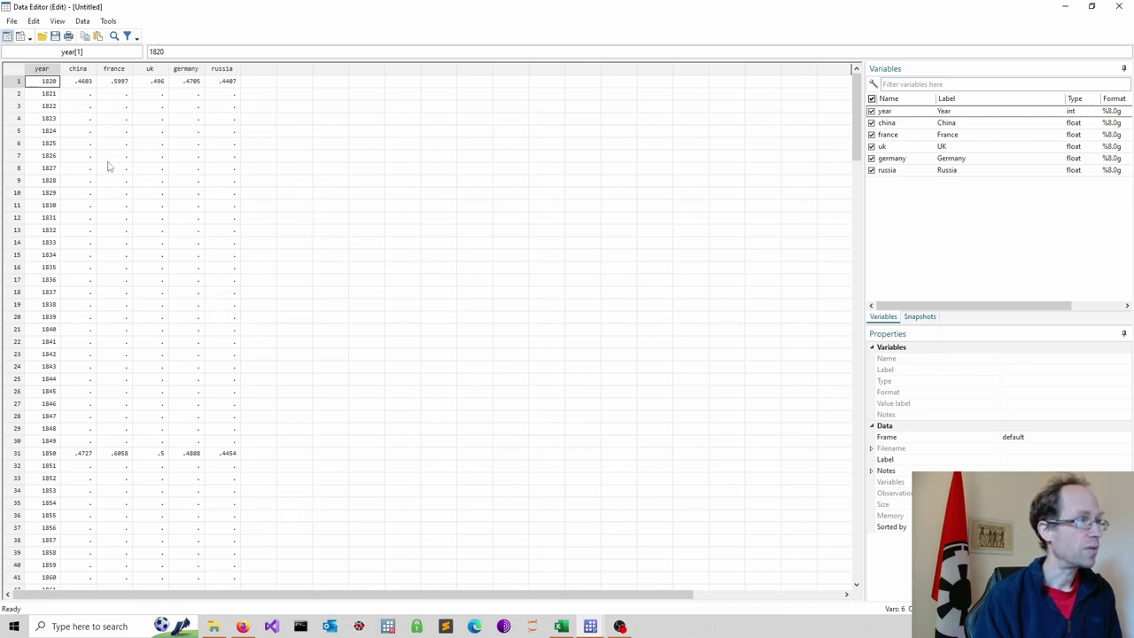
left_click_drag(86, 94, 232, 441)
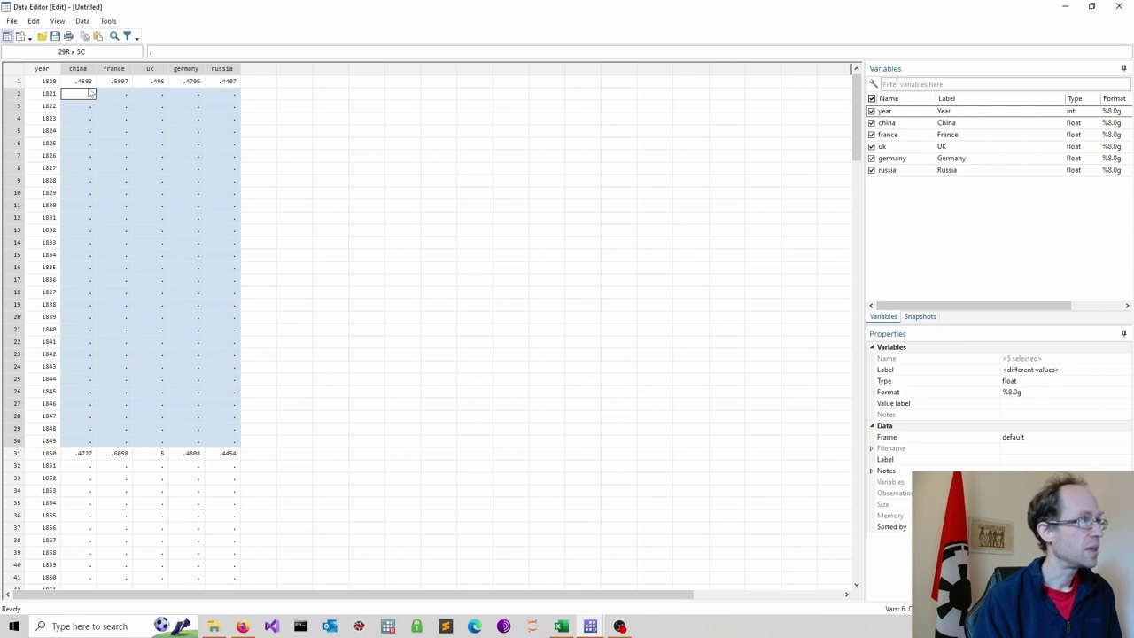
left_click(568, 170)
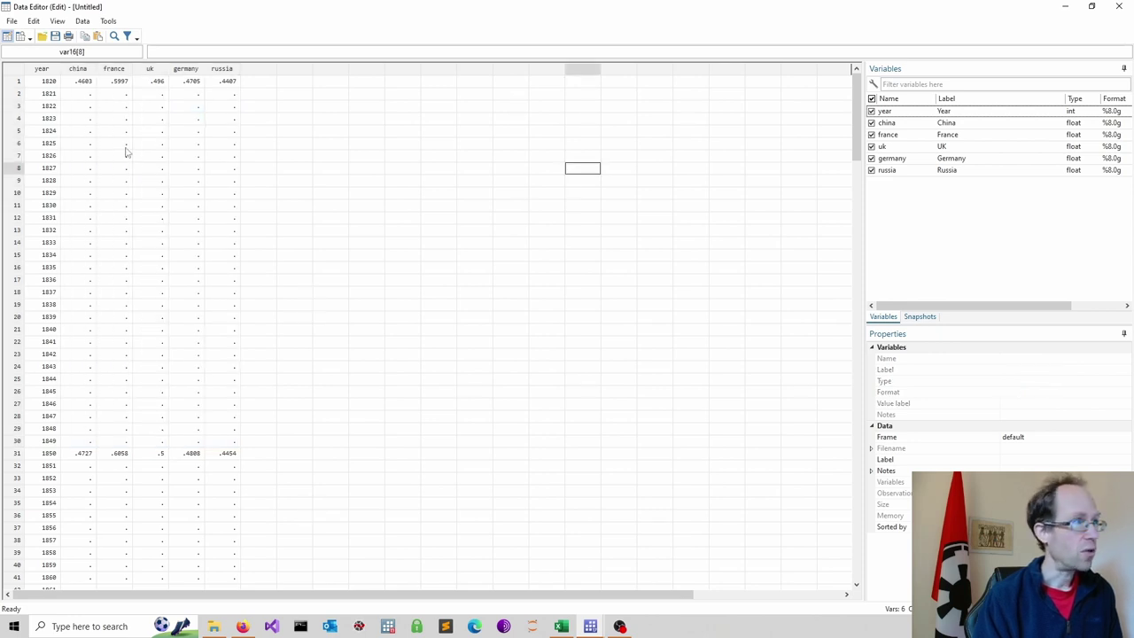
scroll(160, 254, "down", 20)
scroll(159, 255, "down", 20)
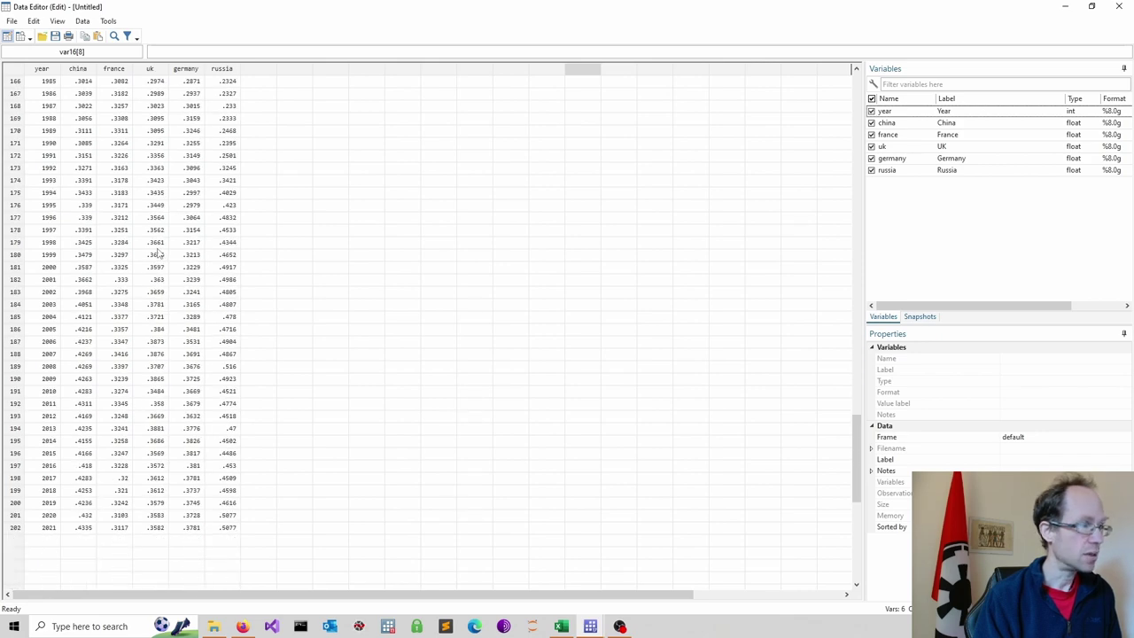
Step: Close the Data Editor and run sum to show summary statistics for the six variables
left_click(1118, 7)
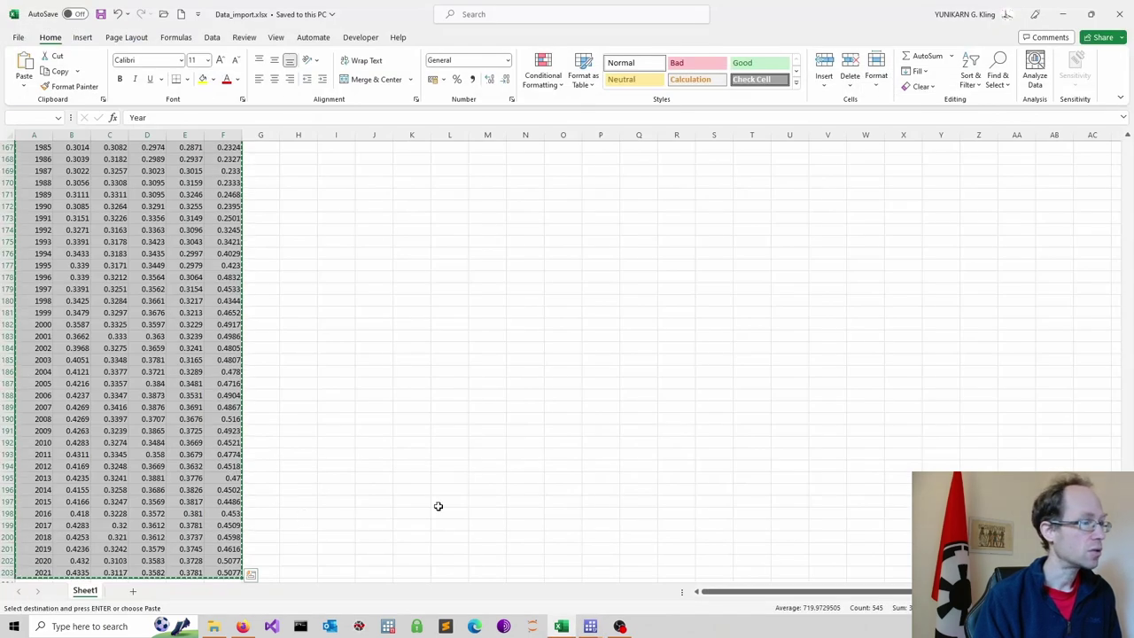
mouse_move(590, 627)
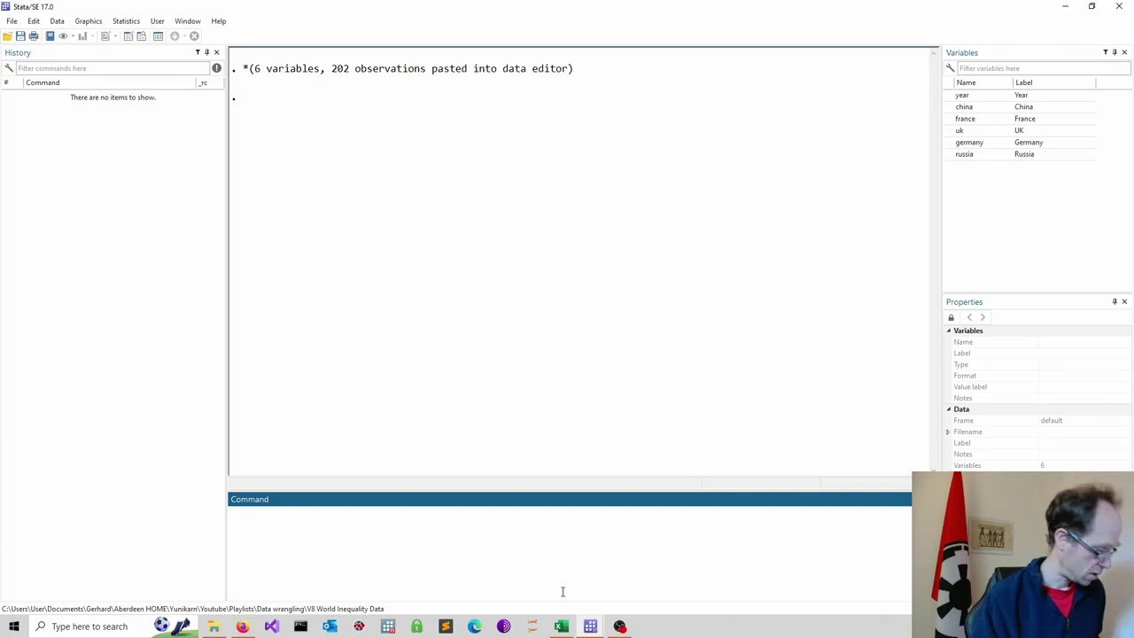
type("sum")
key("Return")
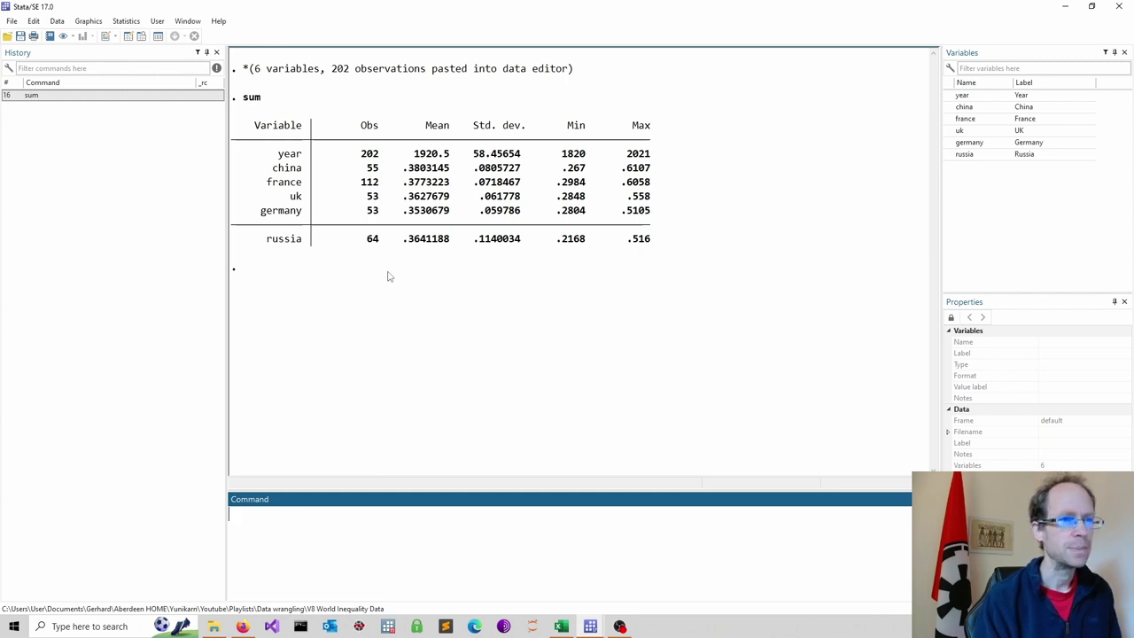
Step: In the do-file, add blank lines after line 7's use WID.dta, clear command
mouse_move(590, 627)
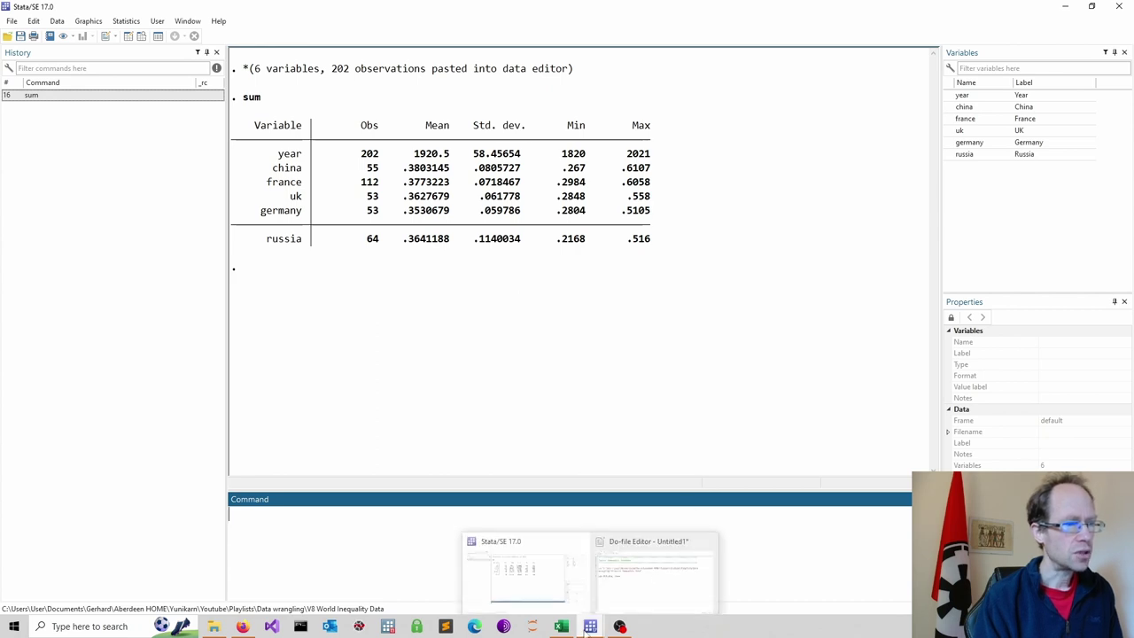
left_click(651, 572)
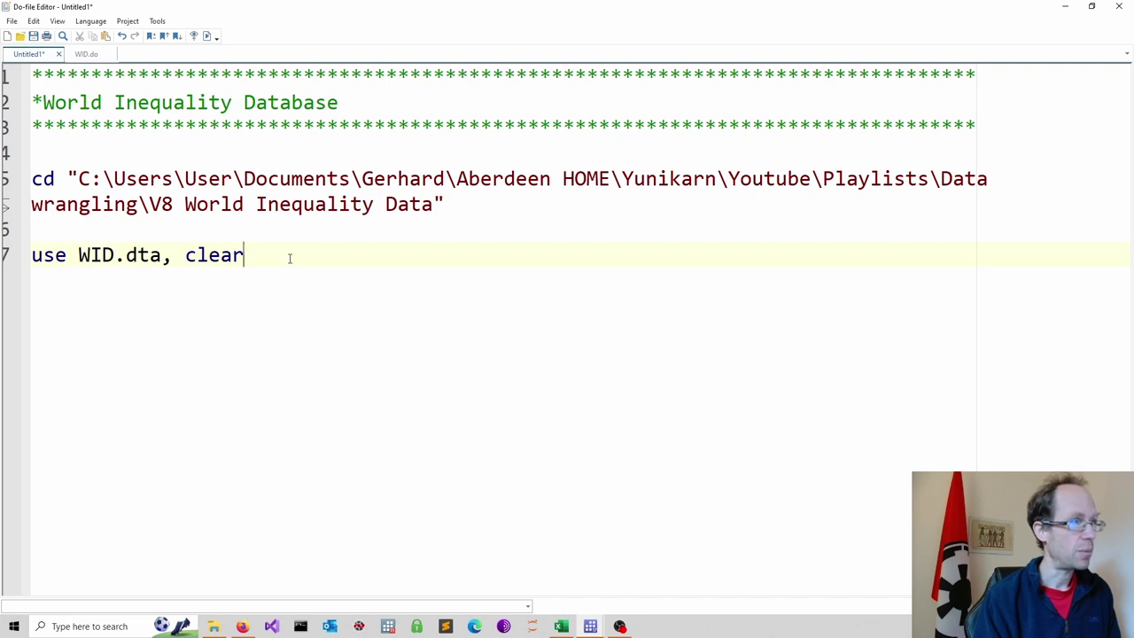
left_click(137, 152)
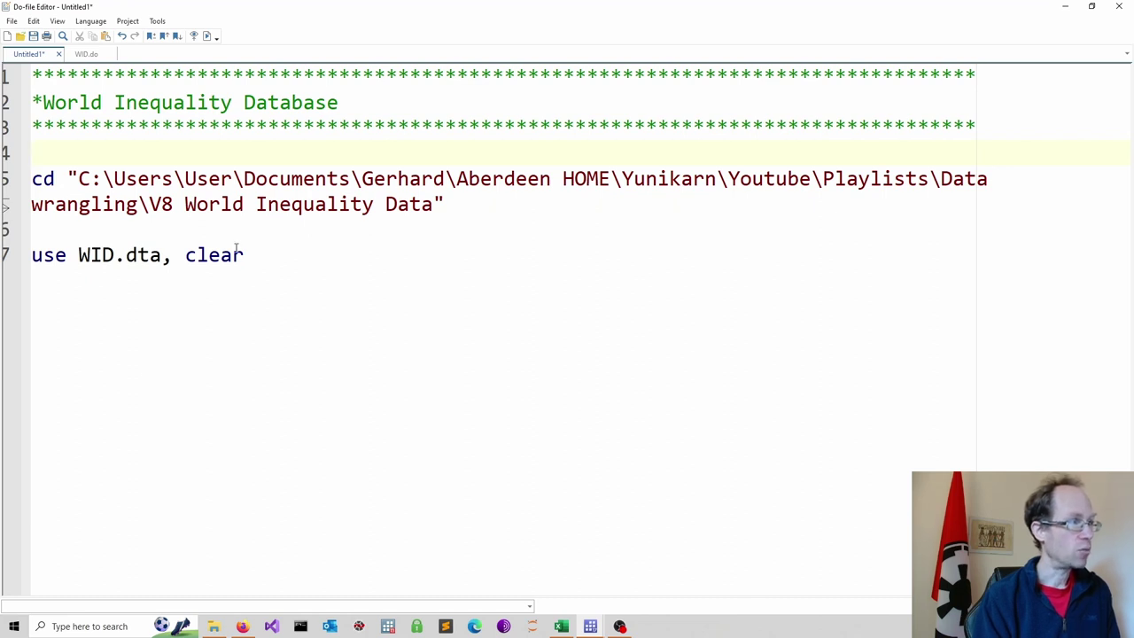
left_click(175, 257)
left_click(255, 261, "shift")
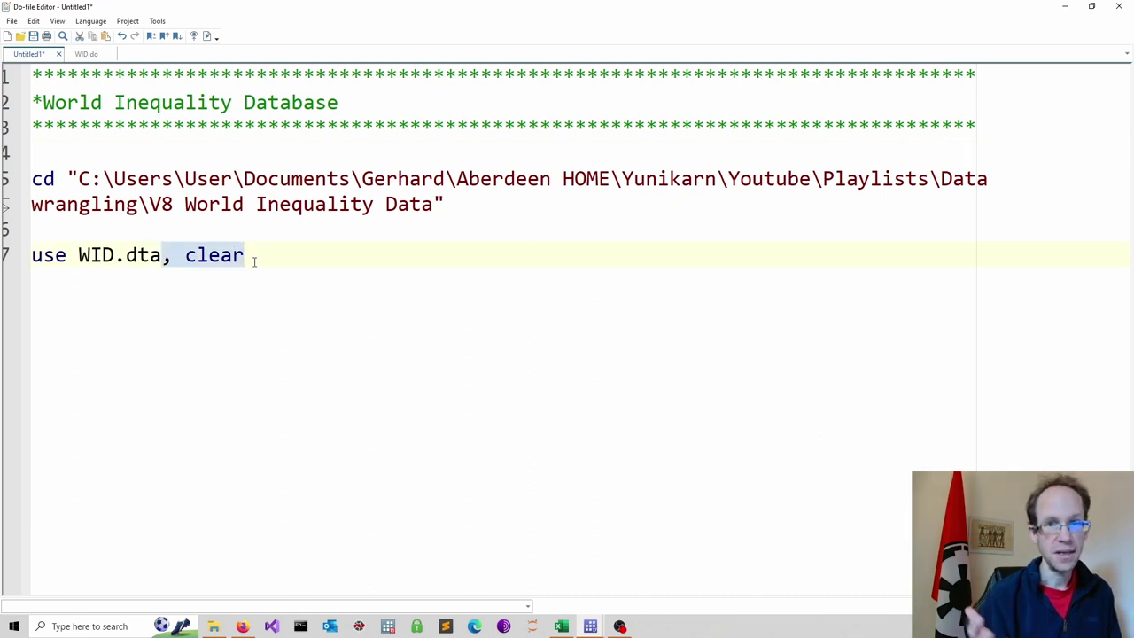
left_click(254, 260)
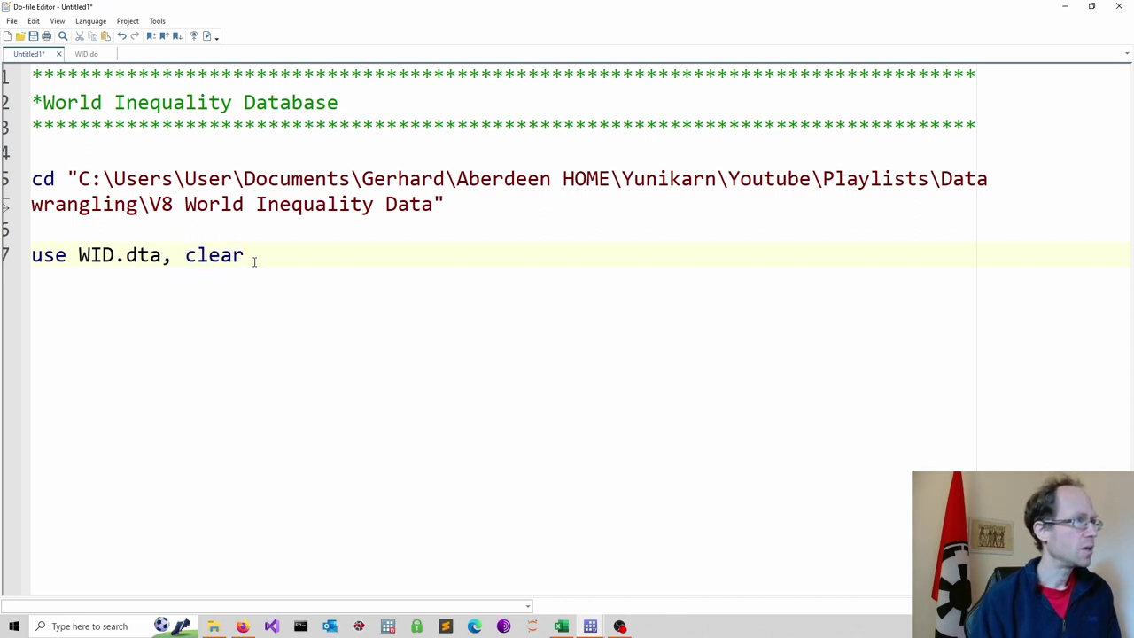
key("Return")
key("Return")
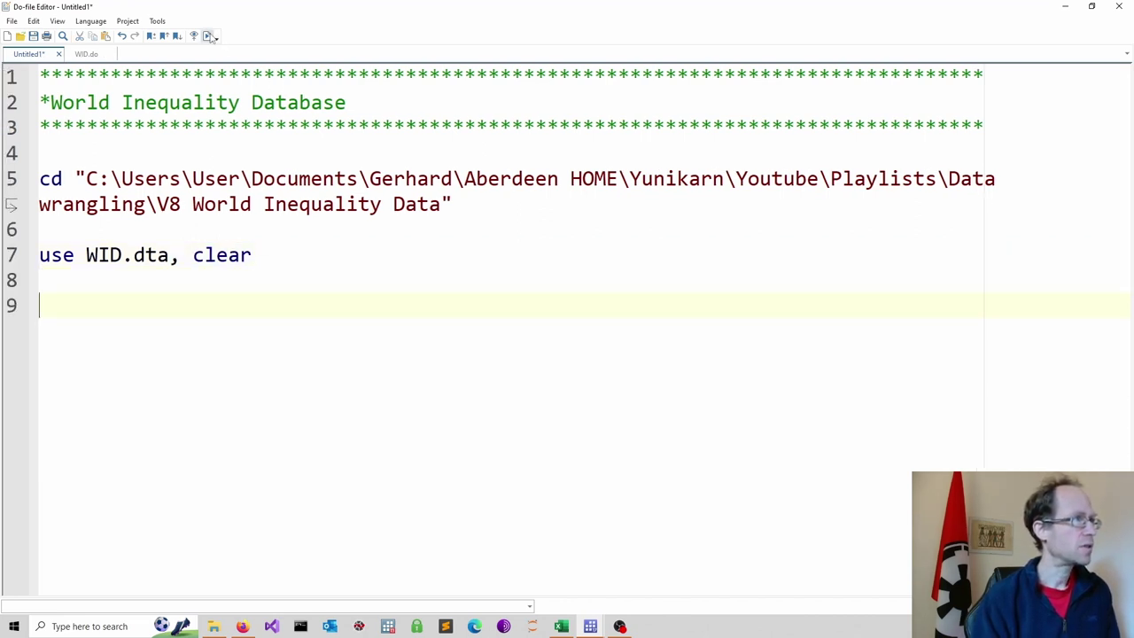
Step: Browse the loaded WID data with br, then close the browser and return to the do-file
mouse_move(590, 627)
left_click(542, 581)
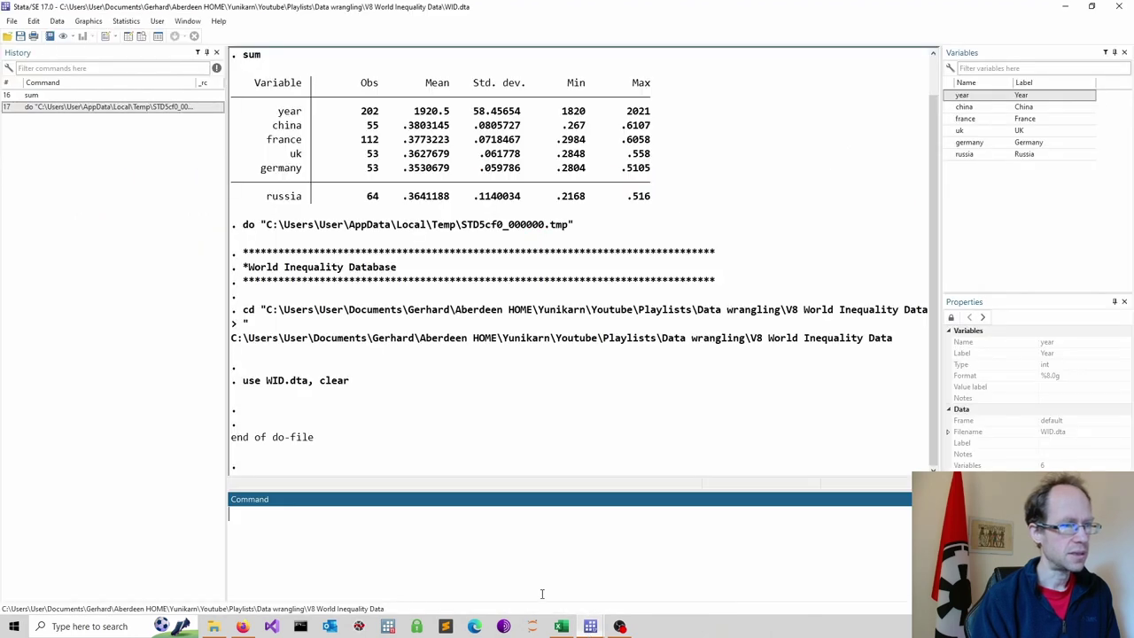
type("br")
key("Return")
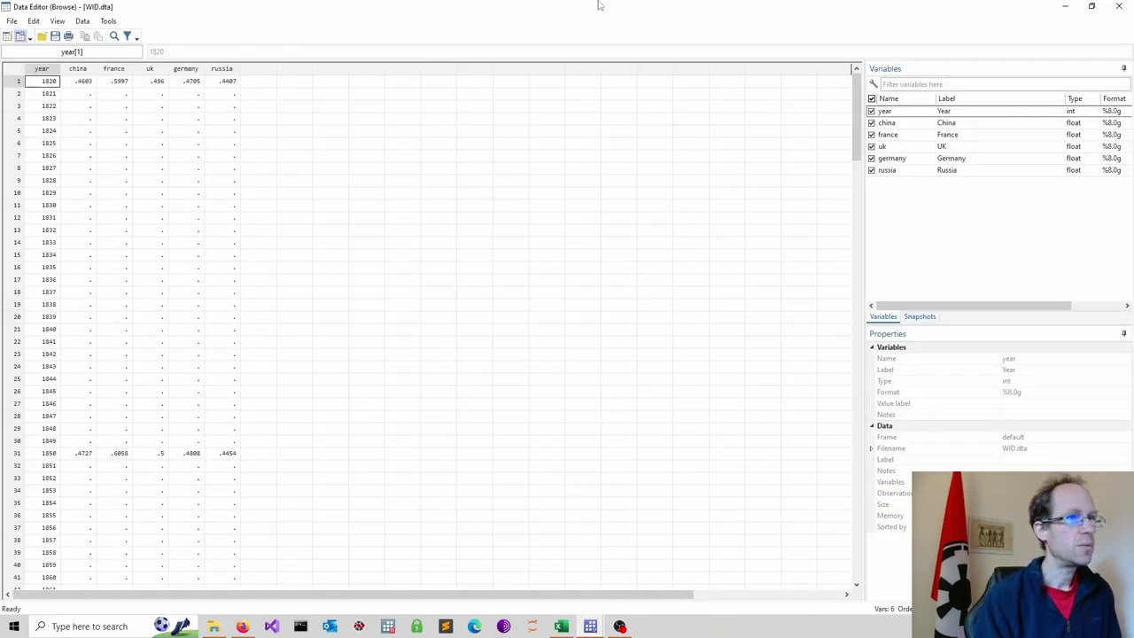
left_click(1118, 7)
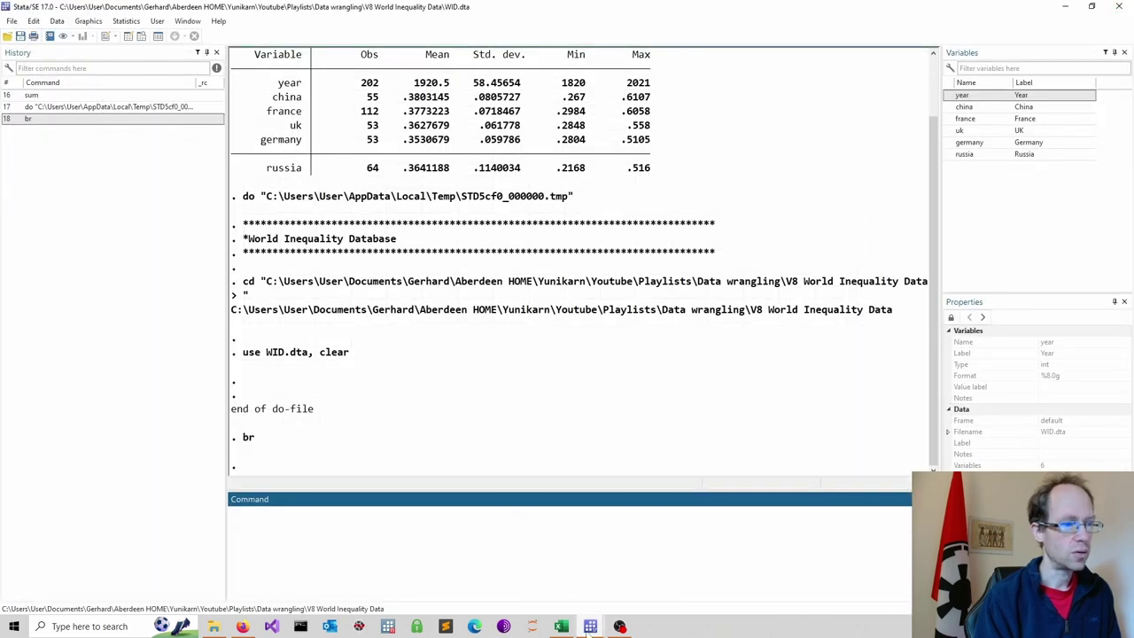
mouse_move(590, 620)
left_click(620, 577)
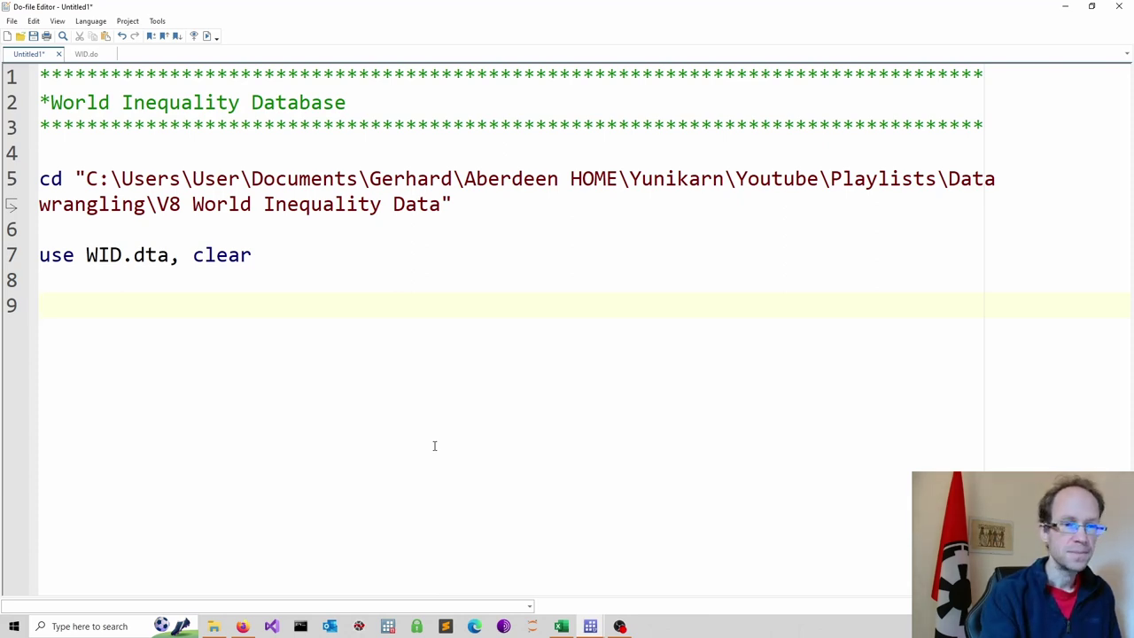
Step: Paste the tsset year line and five-country twoway line plot code, then select the whole do-file
key("ctrl+v")
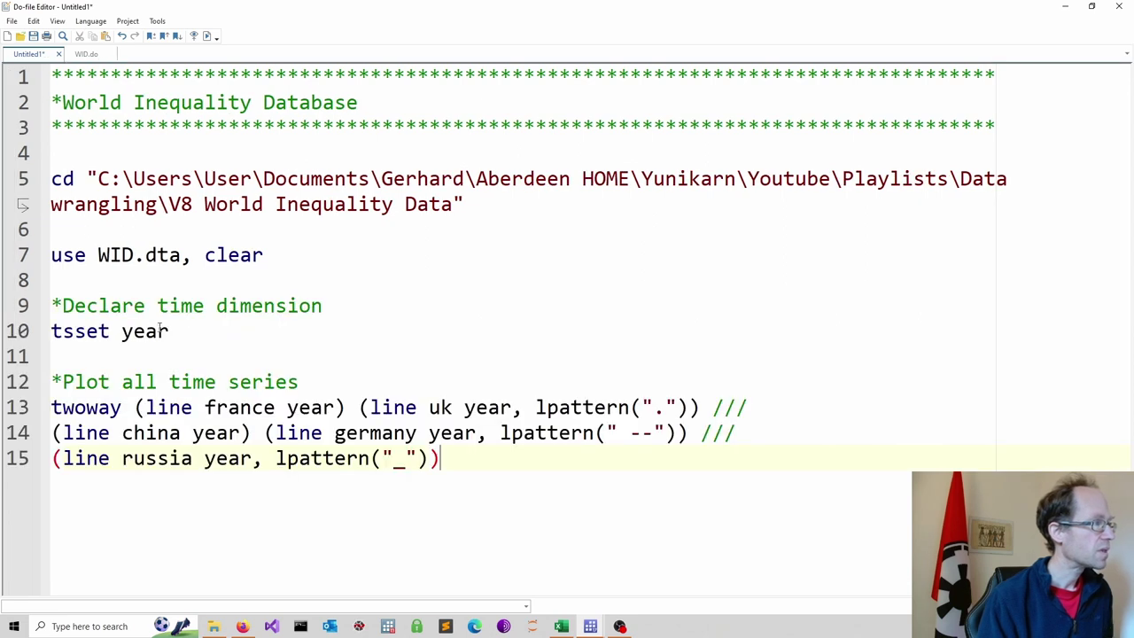
left_click_drag(186, 331, 50, 331)
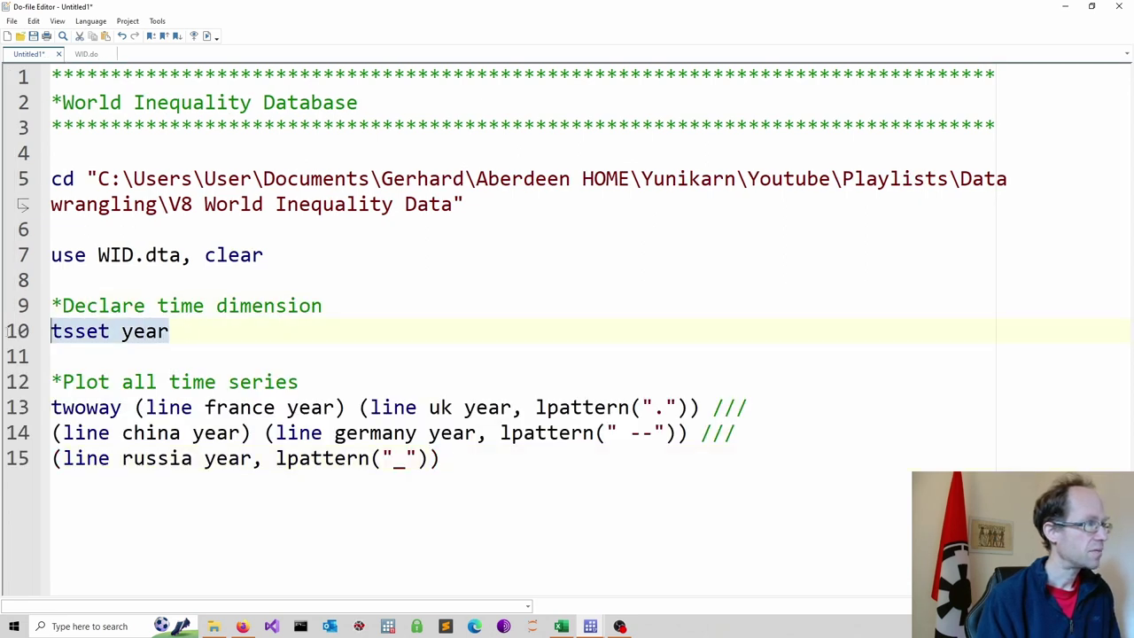
left_click(75, 335)
left_click_drag(186, 335, 51, 332)
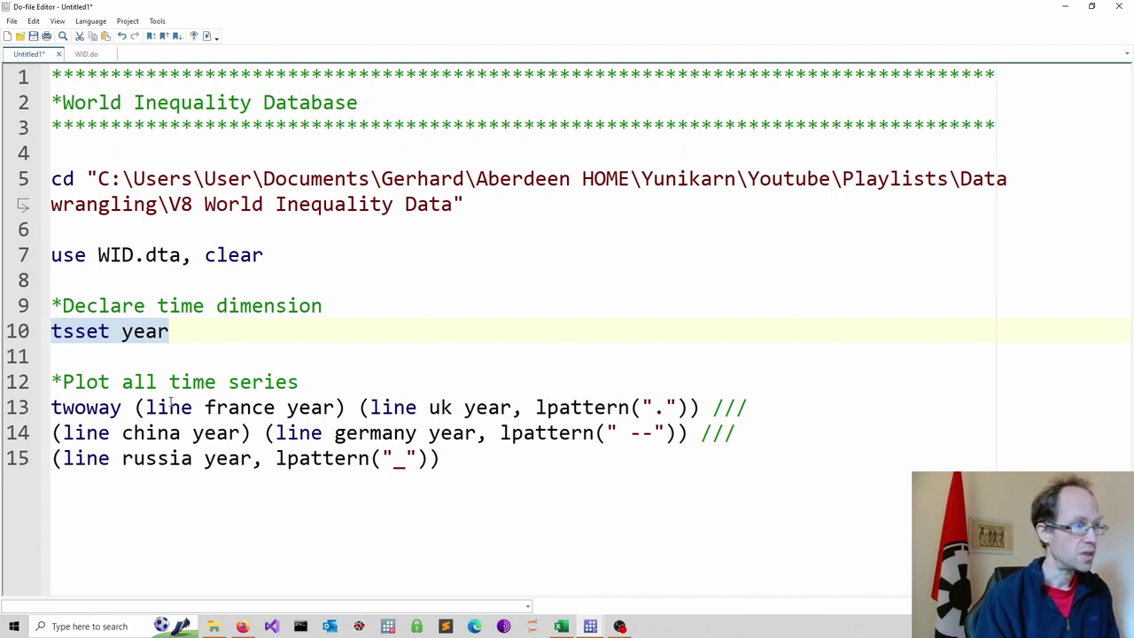
left_click(221, 387)
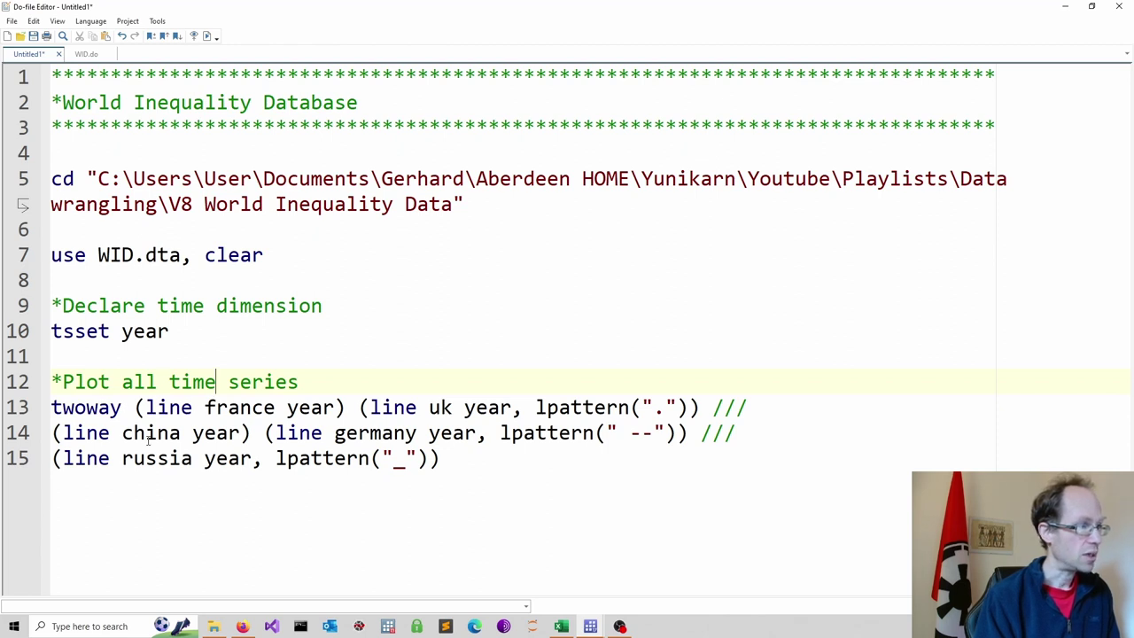
left_click_drag(136, 407, 347, 407)
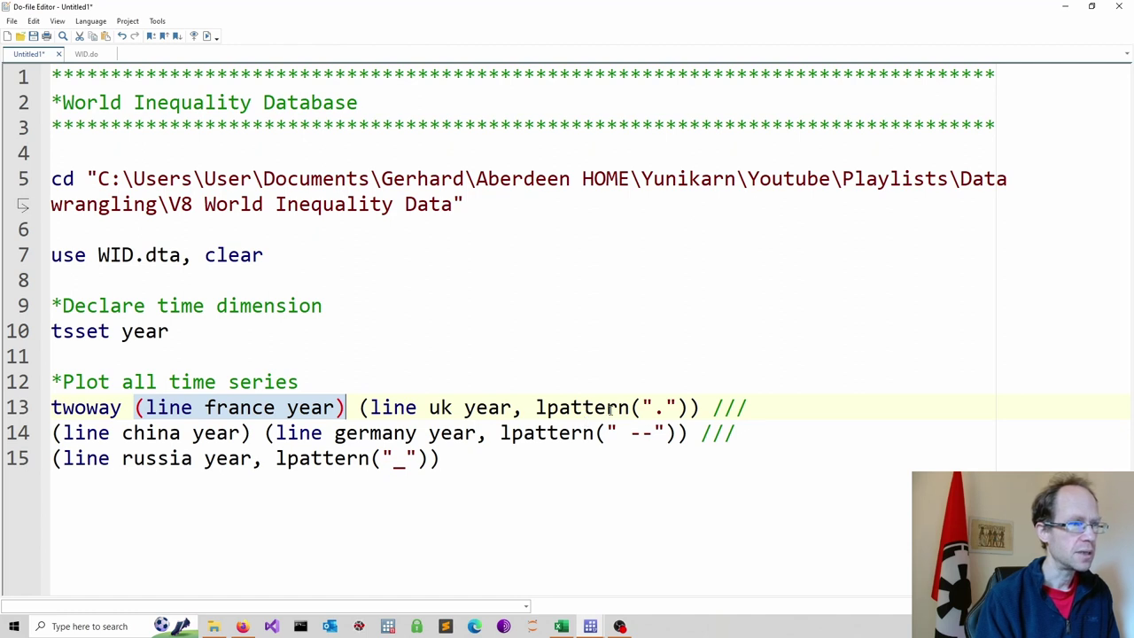
left_click_drag(537, 407, 700, 409)
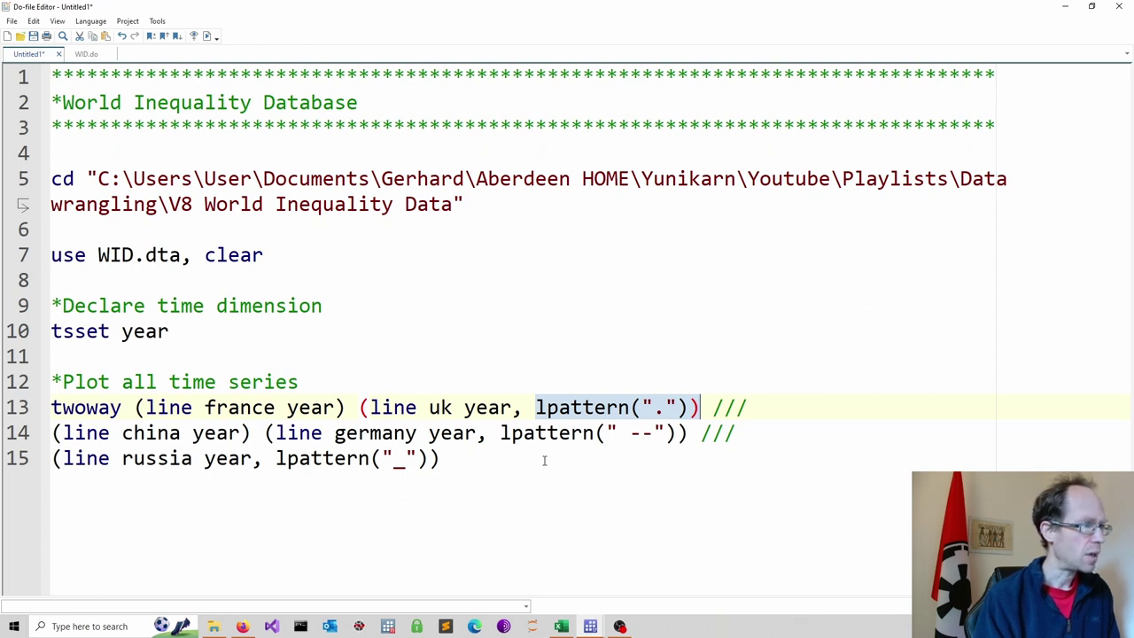
left_click_drag(544, 460, 202, 42)
Step: Execute the do-file to draw France, UK, China, Germany and Russia shares, then close the graph
left_click(202, 40)
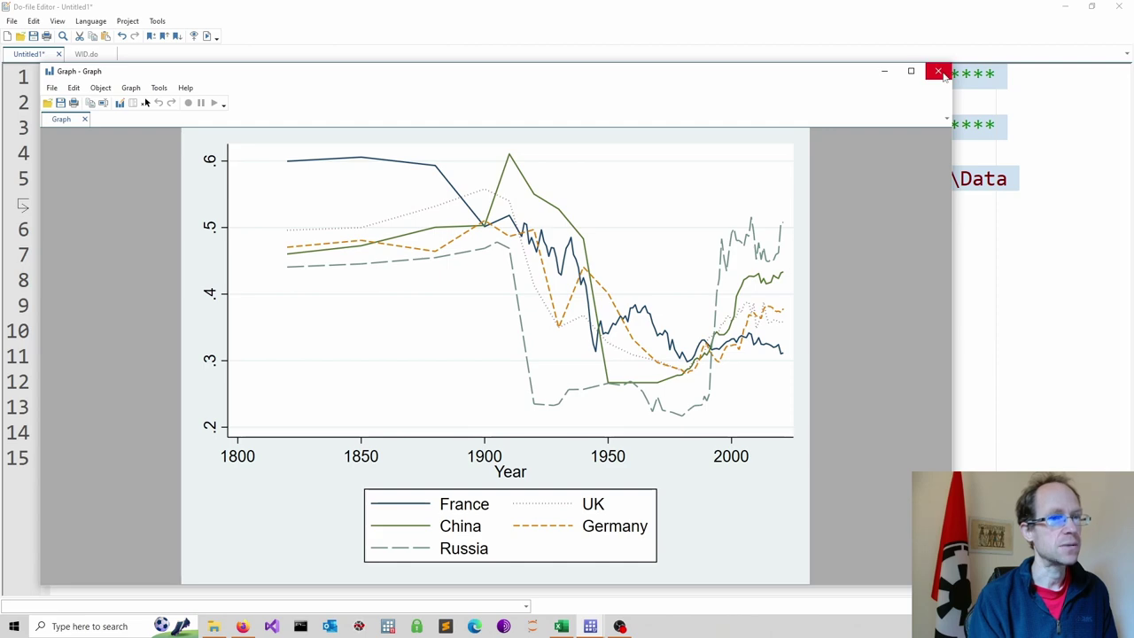
left_click(939, 71)
Step: Paste the ipolate france year, gen(france_p) block and comparison plot at the end of the do-file
left_click(723, 335)
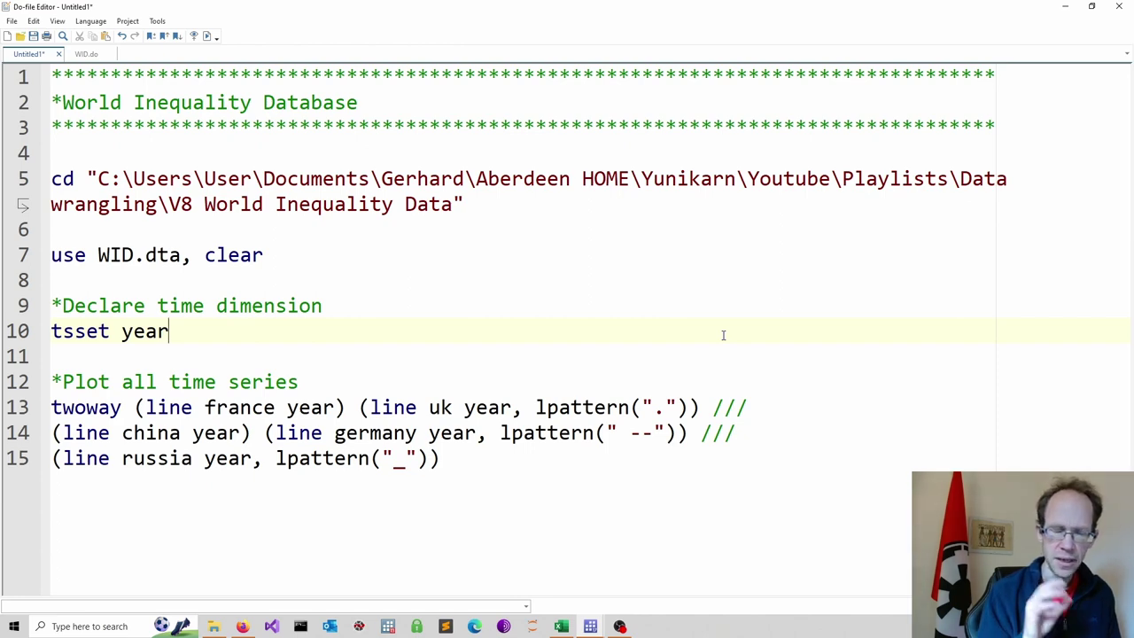
key("ctrl+End")
type("*Linear interpolation ipolate france year, gen(france_p)  *Exactly the same outcome twoway (line france year) (line france_p year)")
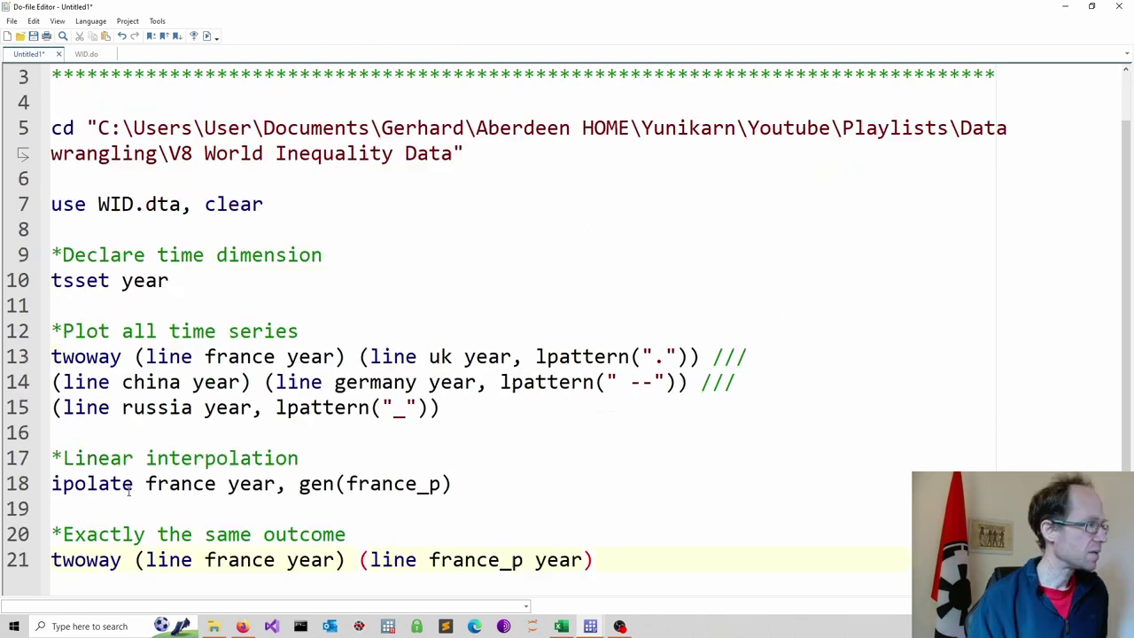
left_click(75, 503)
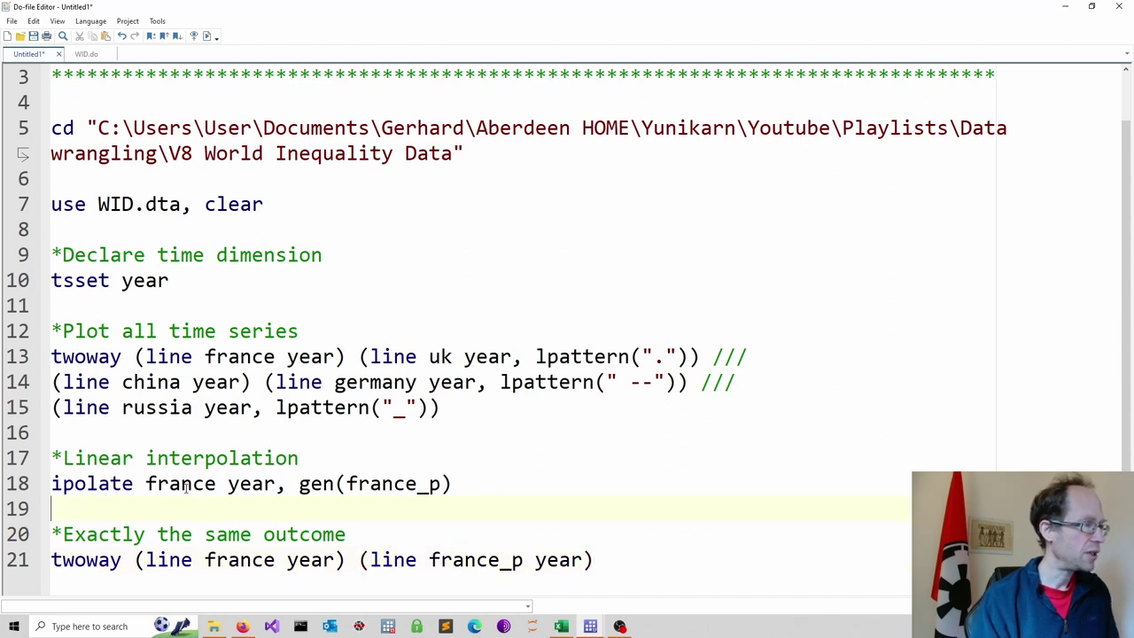
left_click_drag(146, 484, 276, 485)
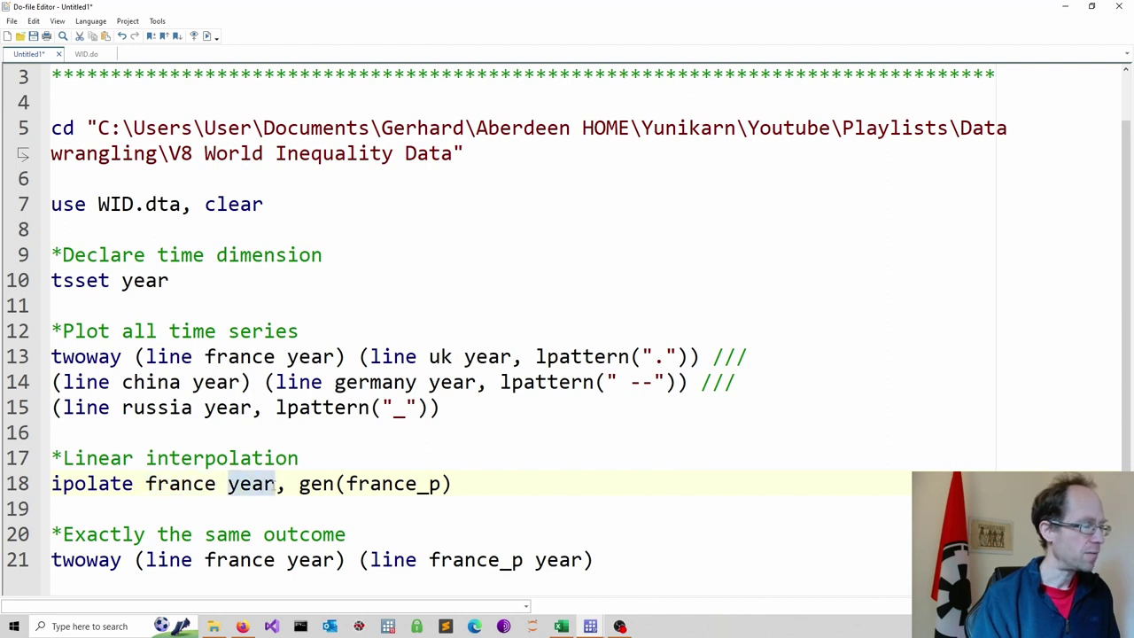
left_click(670, 572)
key("Return")
key("Return")
key("Return")
key("Return")
key("Return")
key("Return")
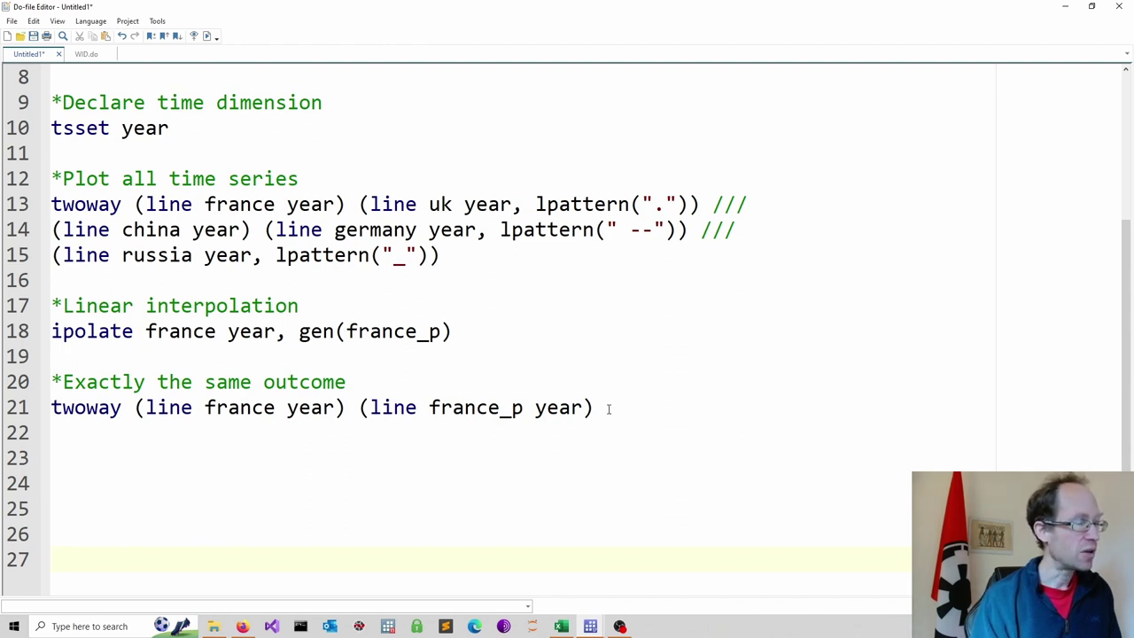
Step: Run the selected interpolation and France comparison plot lines, then close the graph
left_click_drag(611, 407, 50, 432)
left_click(509, 382)
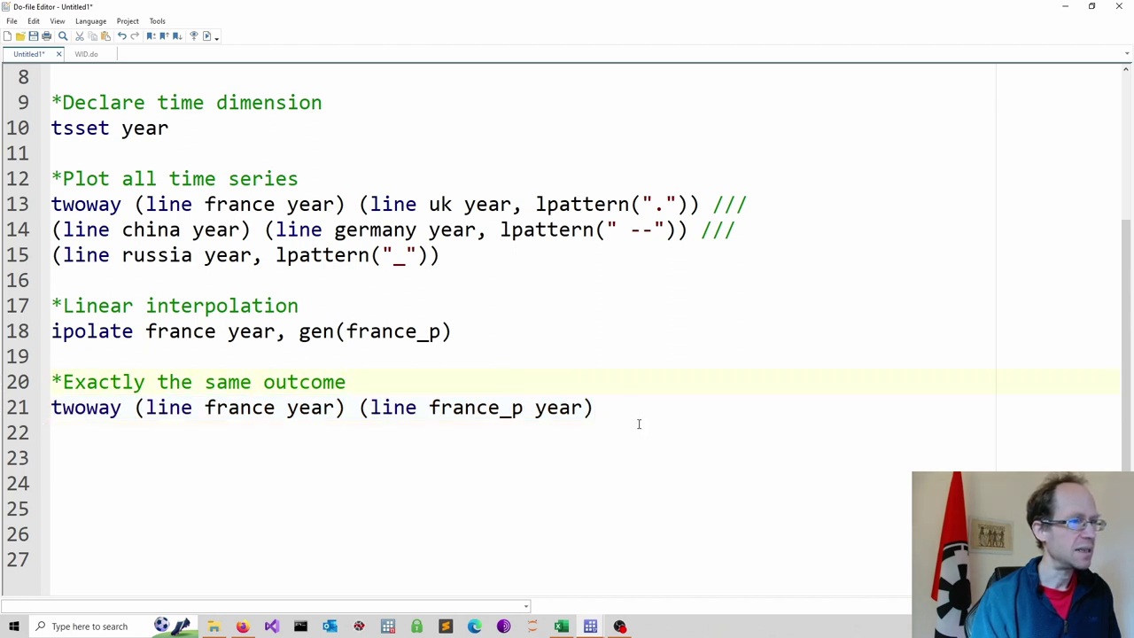
left_click_drag(635, 417, 2, 310)
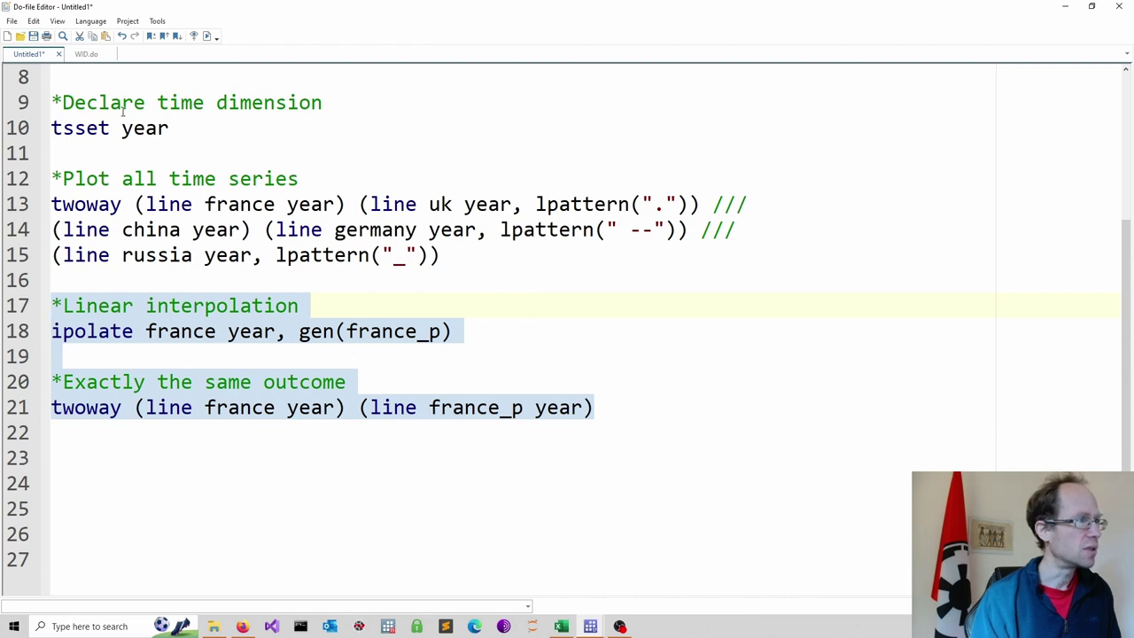
left_click(206, 36)
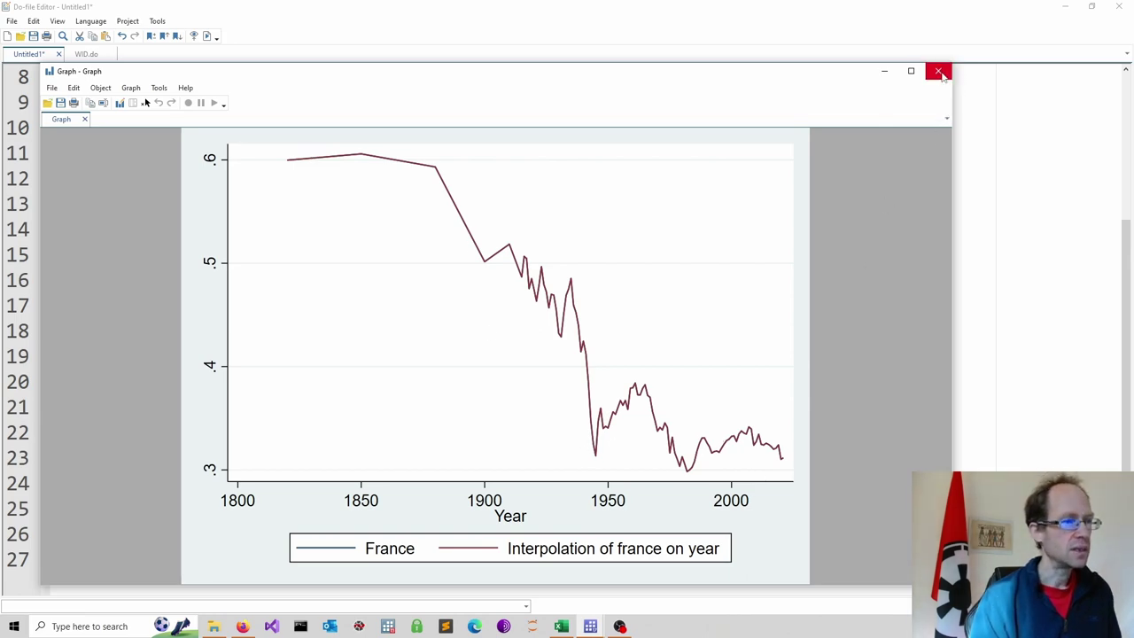
left_click(940, 72)
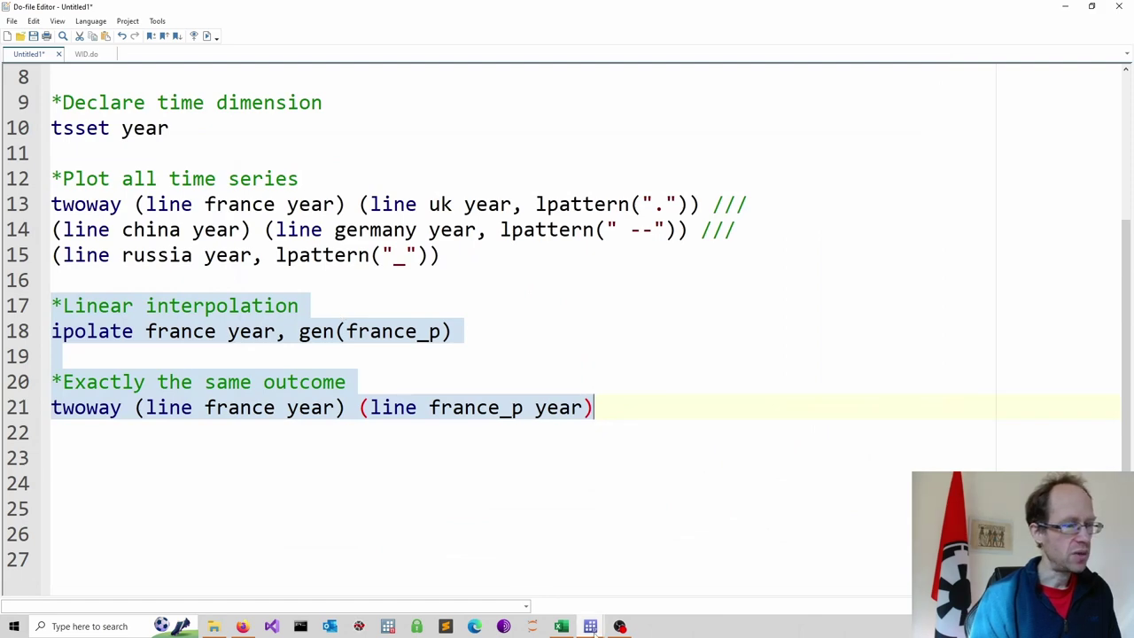
Step: Browse the dataset with br from the main Stata window
mouse_move(590, 626)
left_click(524, 584)
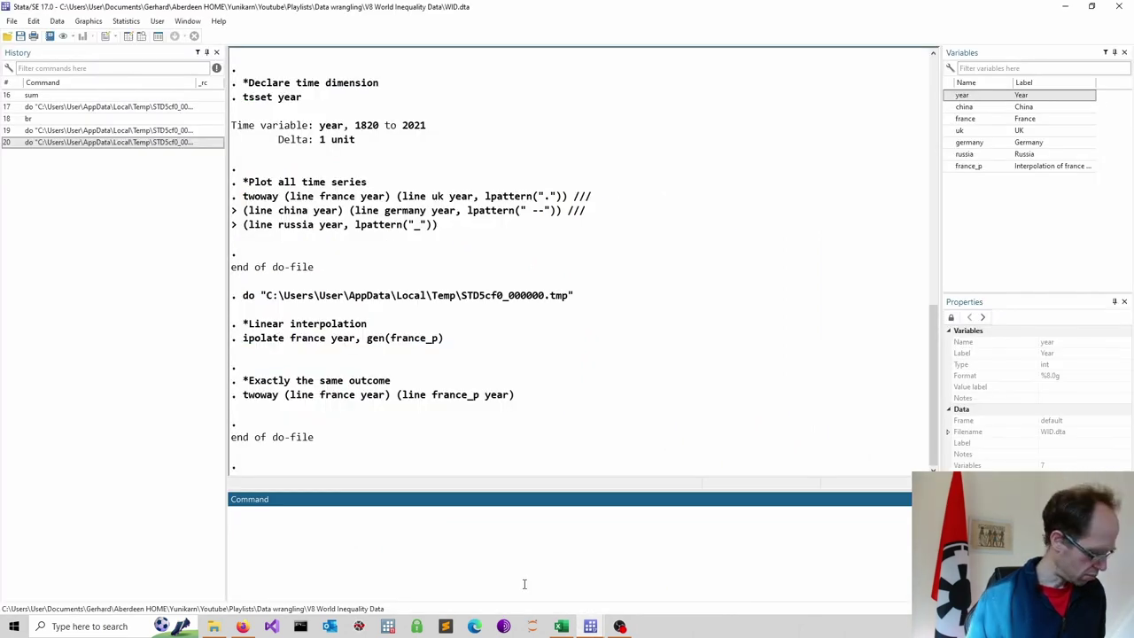
type("br")
key("Return")
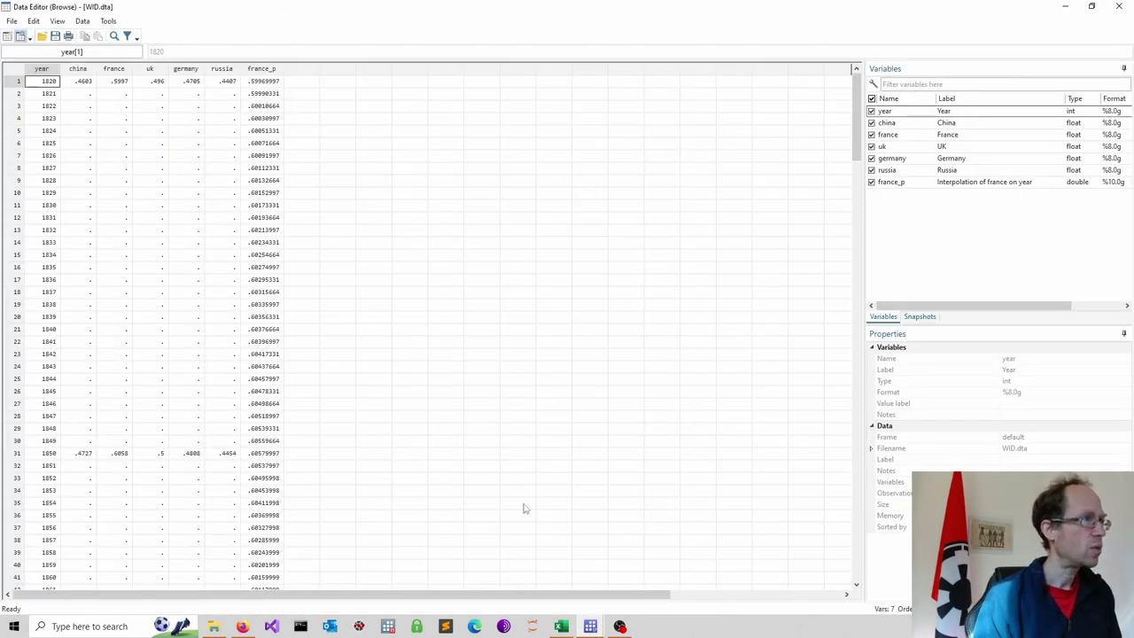
Step: Scroll through the filled-in france_p values in the Data Editor
left_click_drag(264, 82, 265, 454)
scroll(273, 425, "down", 13)
scroll(275, 411, "down", 20)
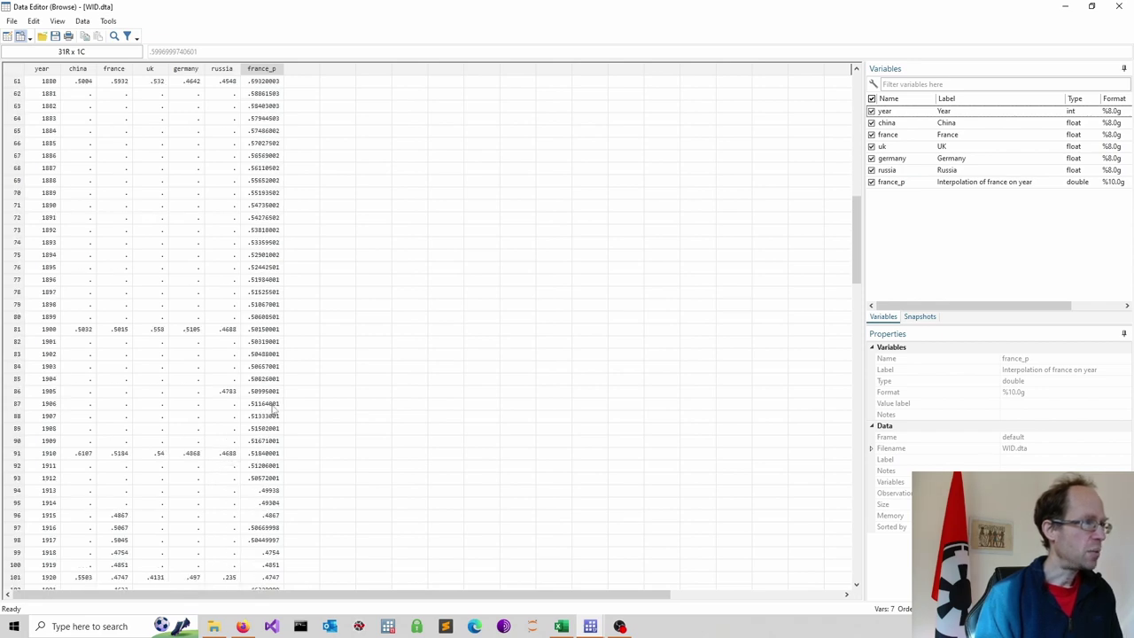
scroll(273, 401, "down", 3)
scroll(292, 395, "down", 18)
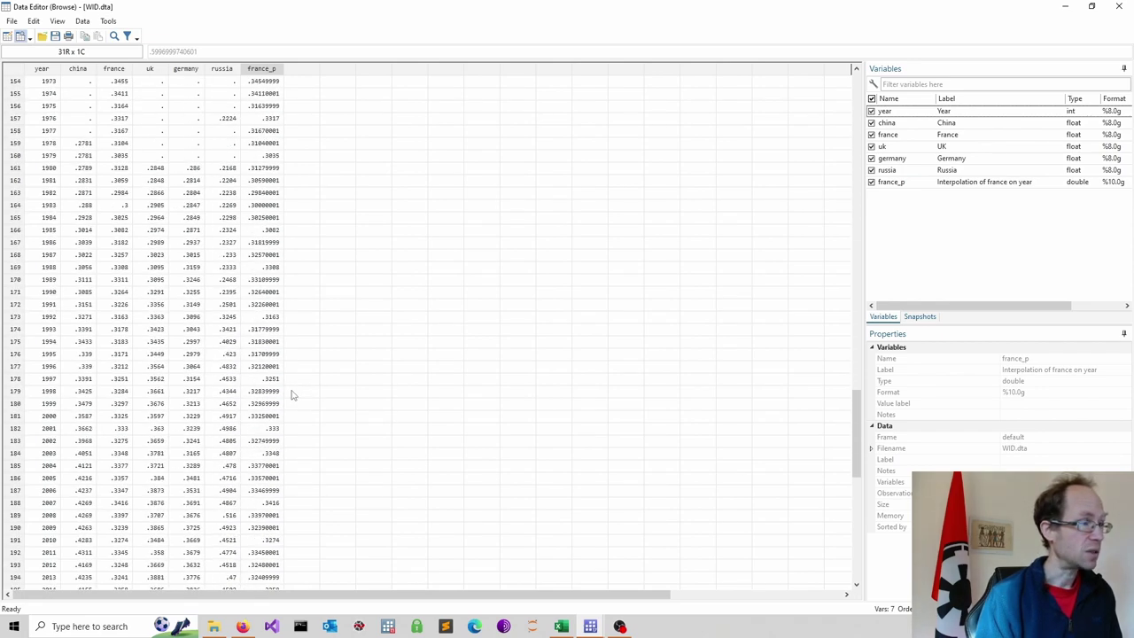
scroll(292, 395, "up", 20)
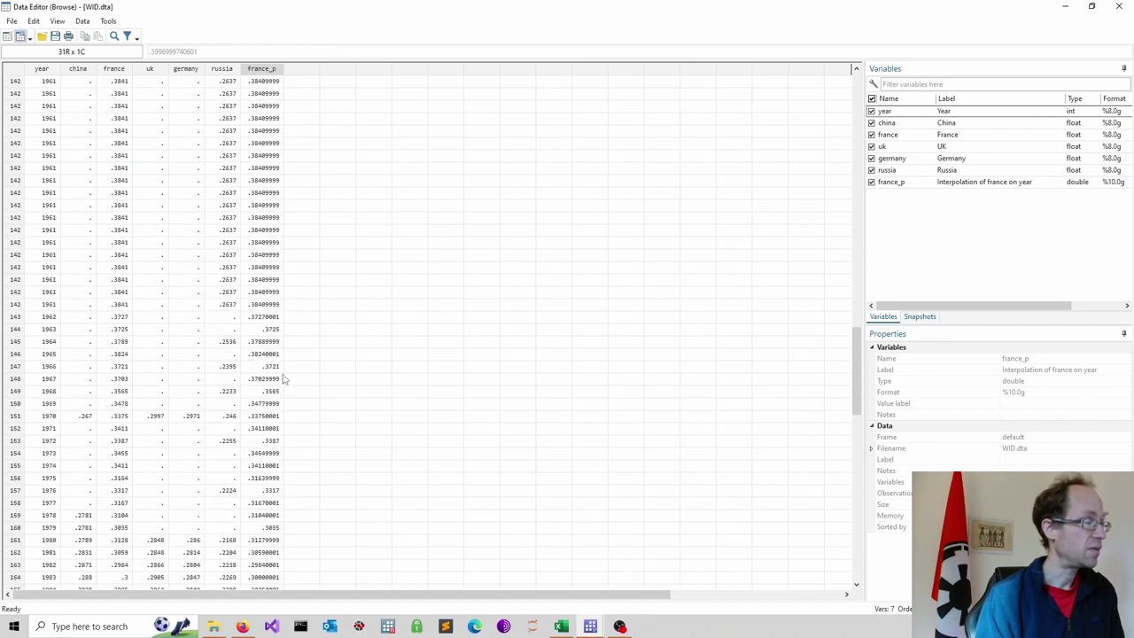
scroll(283, 380, "up", 20)
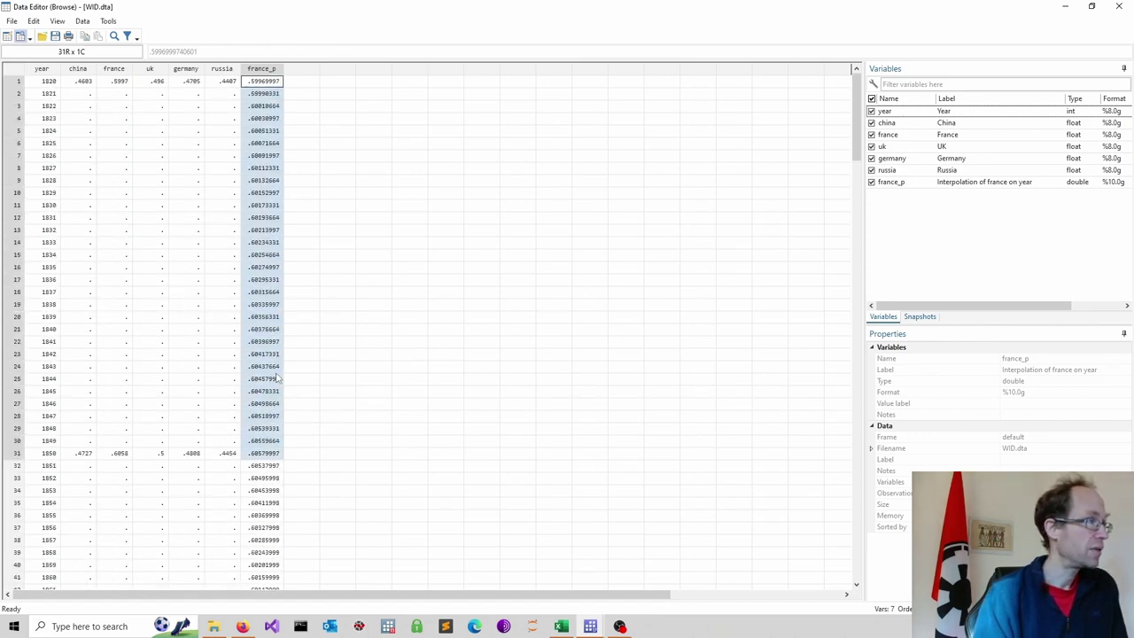
Step: Check the france_p value for 1824, then close the data browser
left_click(266, 133)
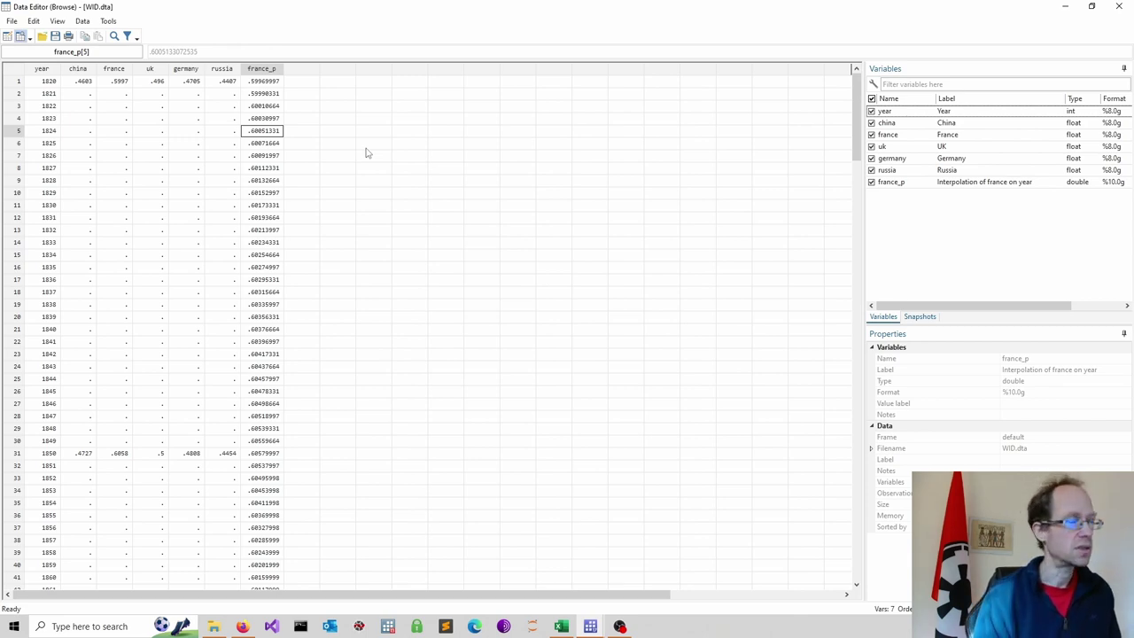
left_click(372, 82)
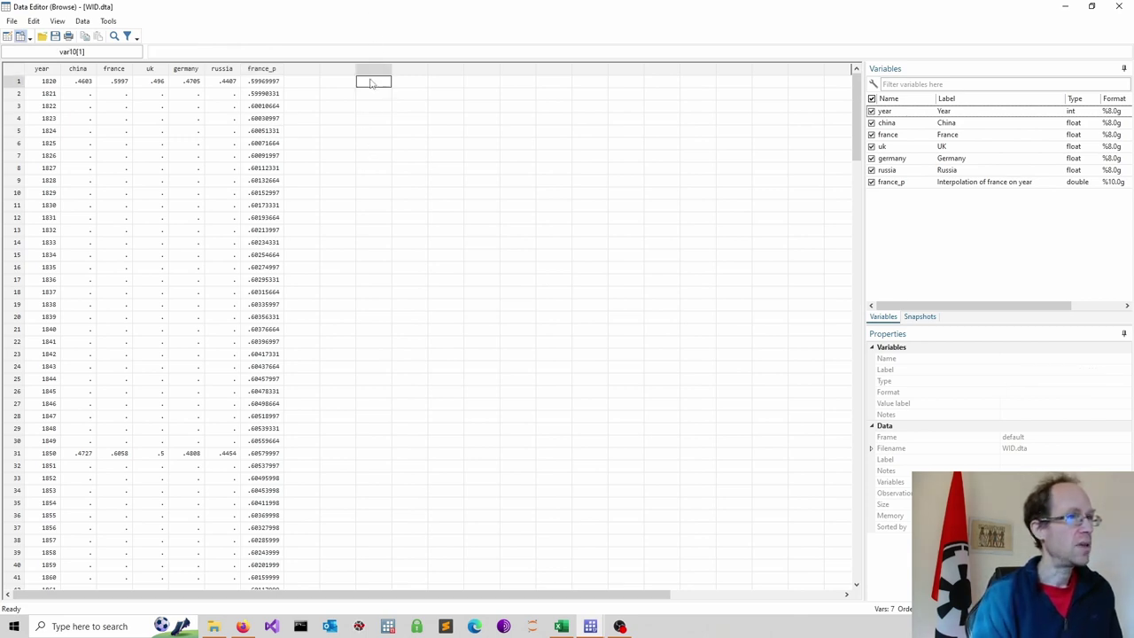
left_click(1120, 7)
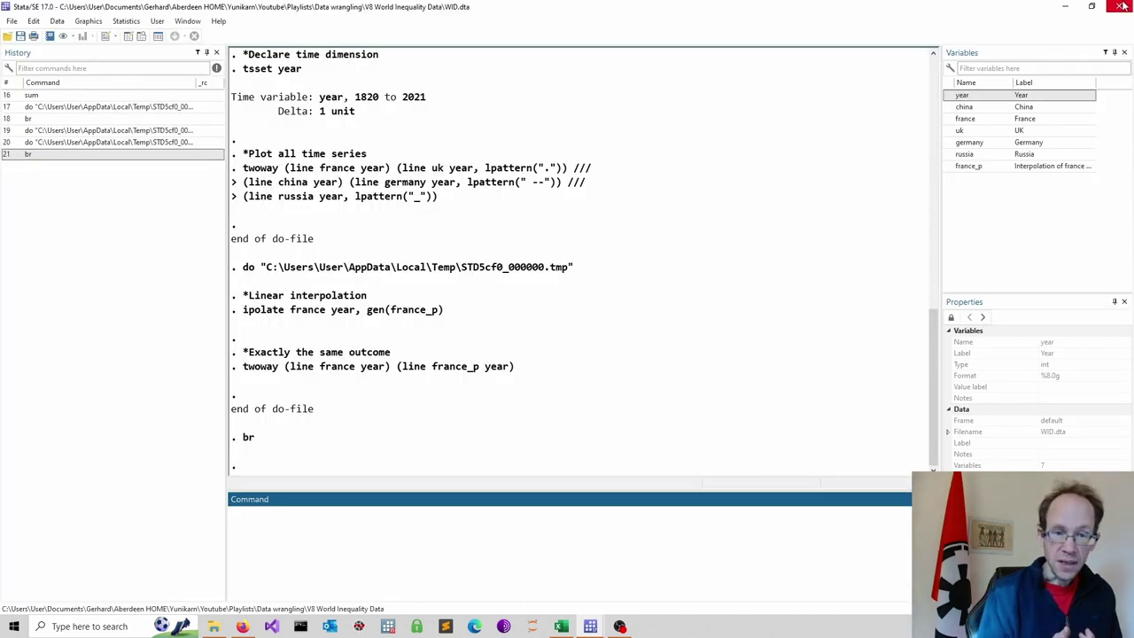